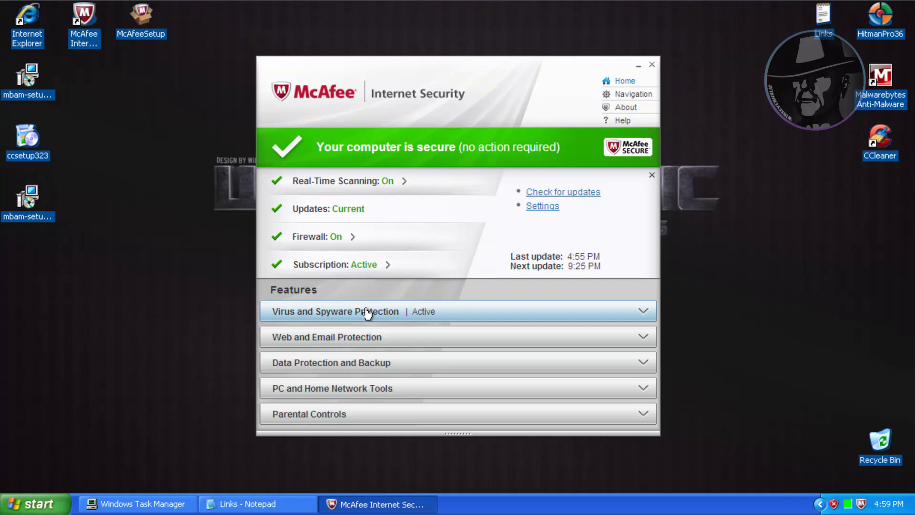
Step: Open Real-Time Scanning under Virus and Spyware Protection and examine its file type, threat, removable media and startup settings
left_click_drag(653, 326, 655, 351)
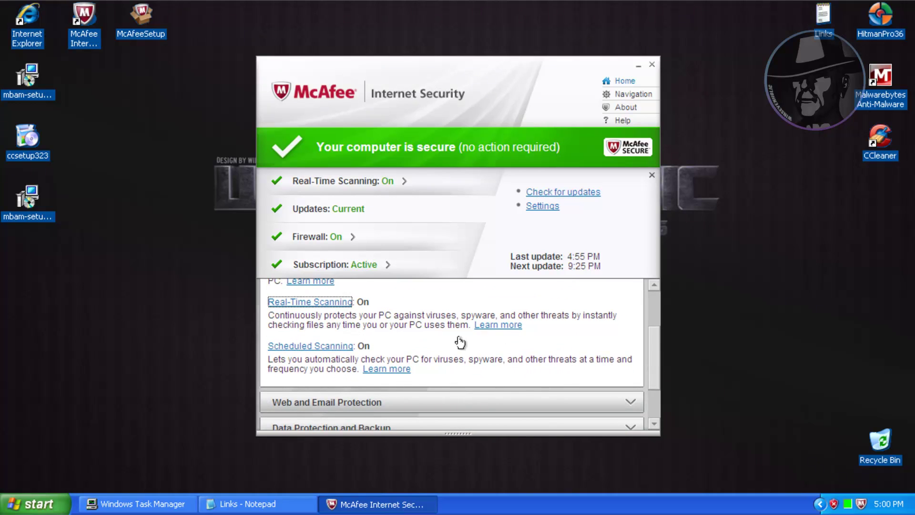
left_click(459, 312)
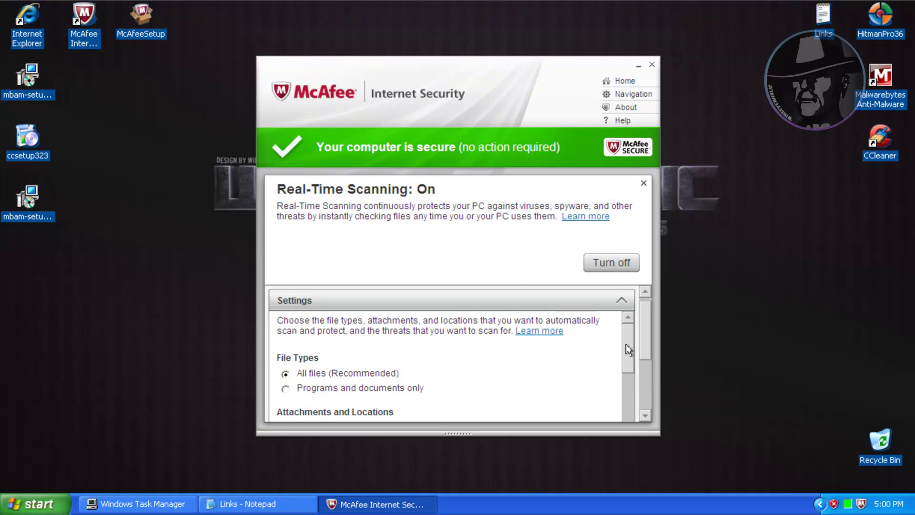
scroll(627, 346, "down", 3)
scroll(630, 327, "down", 3)
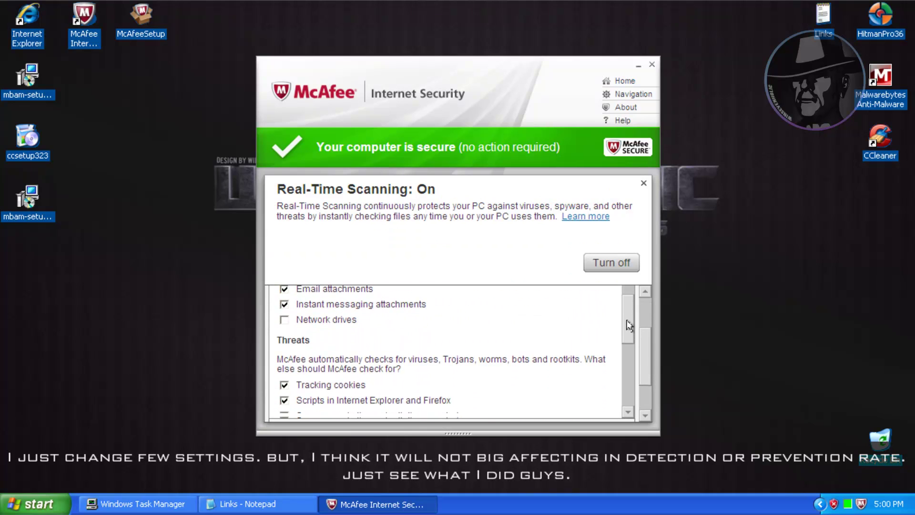
scroll(630, 339, "down", 6)
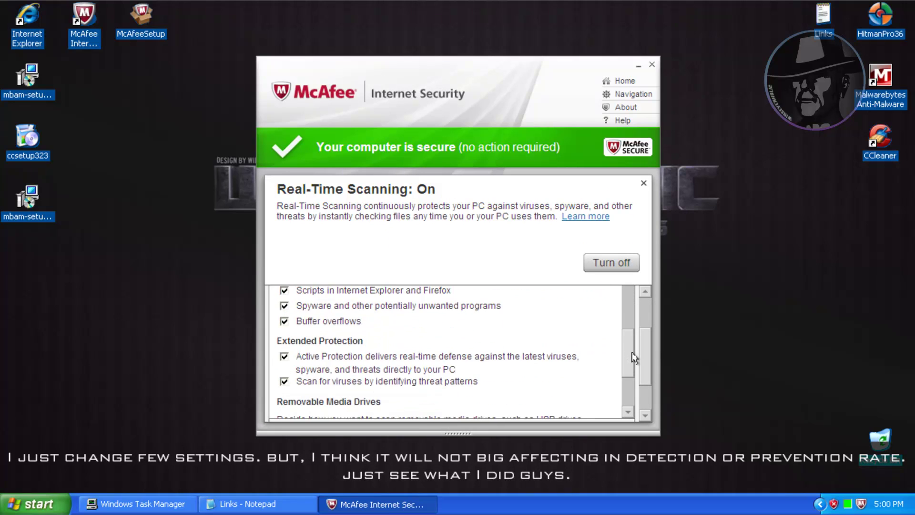
scroll(631, 377, "down", 2)
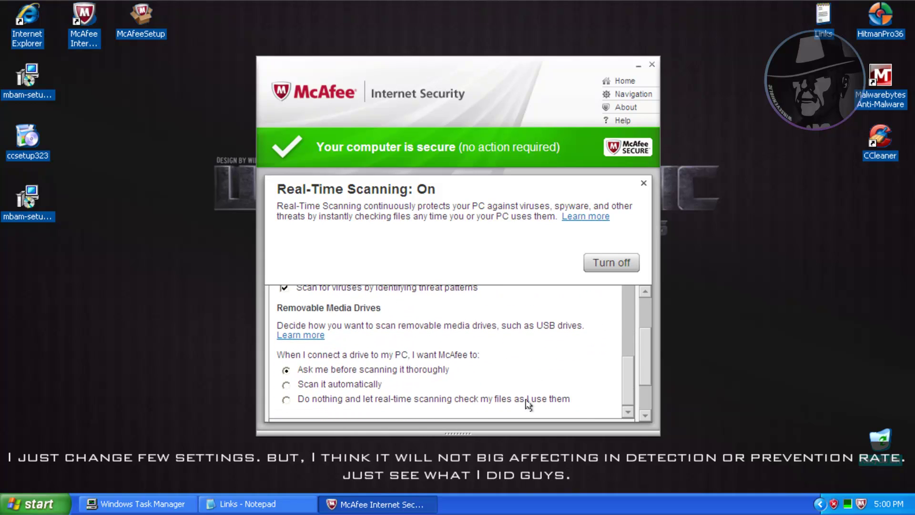
scroll(528, 404, "down", 3)
left_click(598, 381)
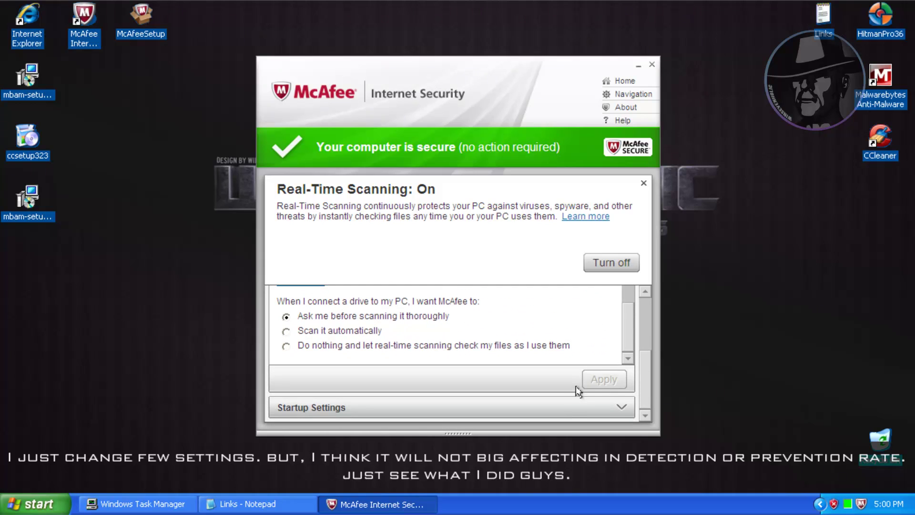
left_click(561, 407)
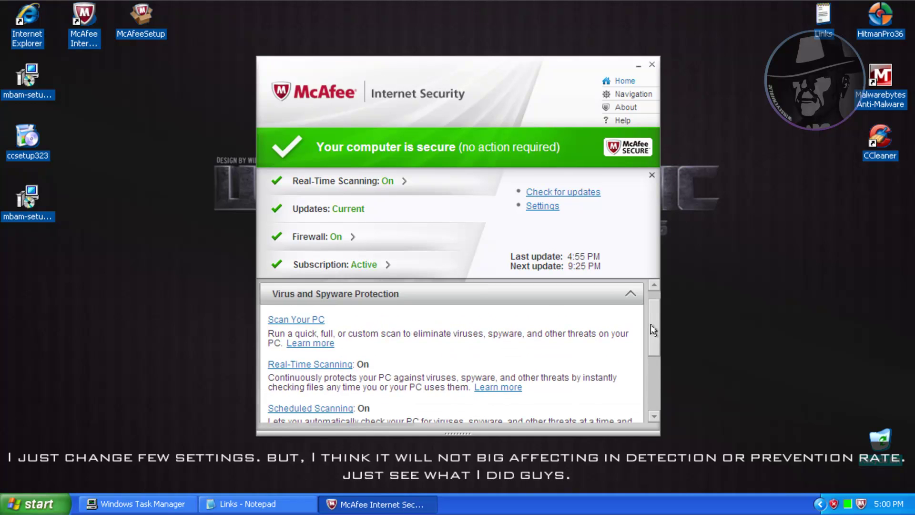
Step: Open the Firewall page under Web and Email Protection and review the available Security Levels
left_click_drag(652, 329, 653, 368)
scroll(654, 367, "down", 2)
left_click(591, 329)
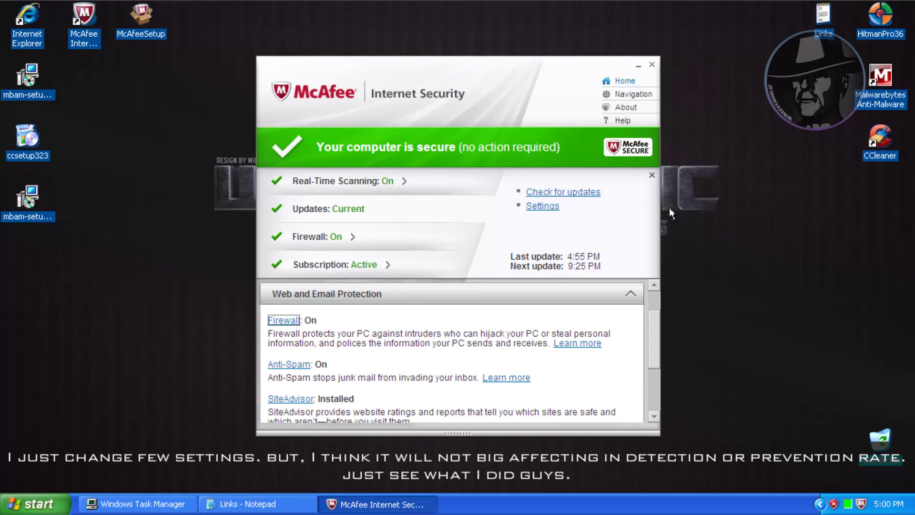
key("Return")
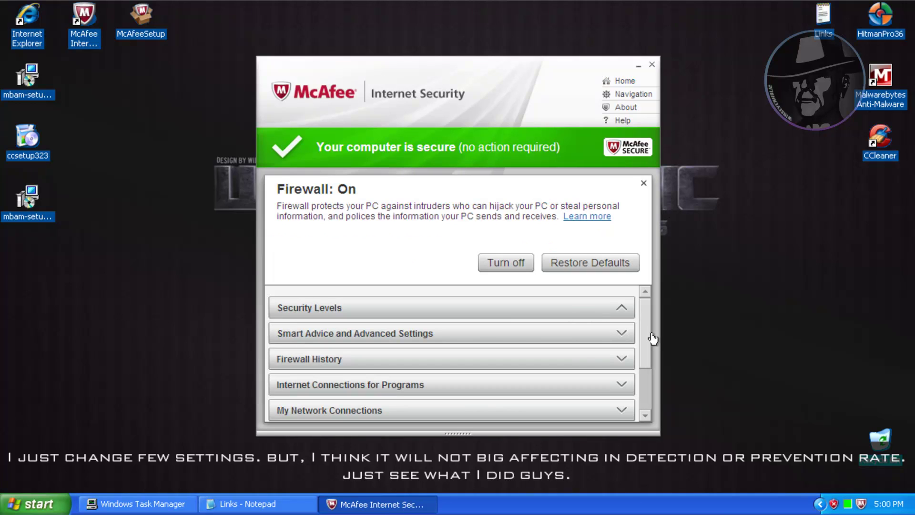
scroll(645, 319, "down", 2)
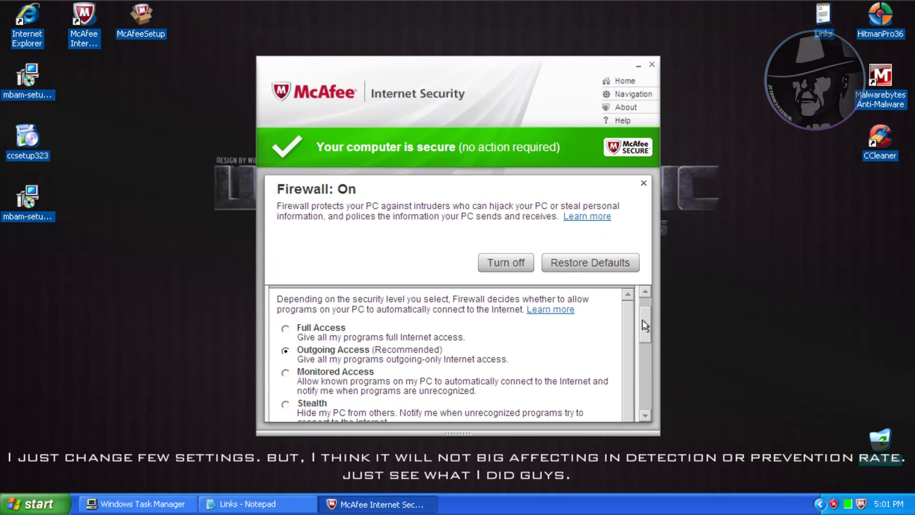
scroll(645, 326, "down", 5)
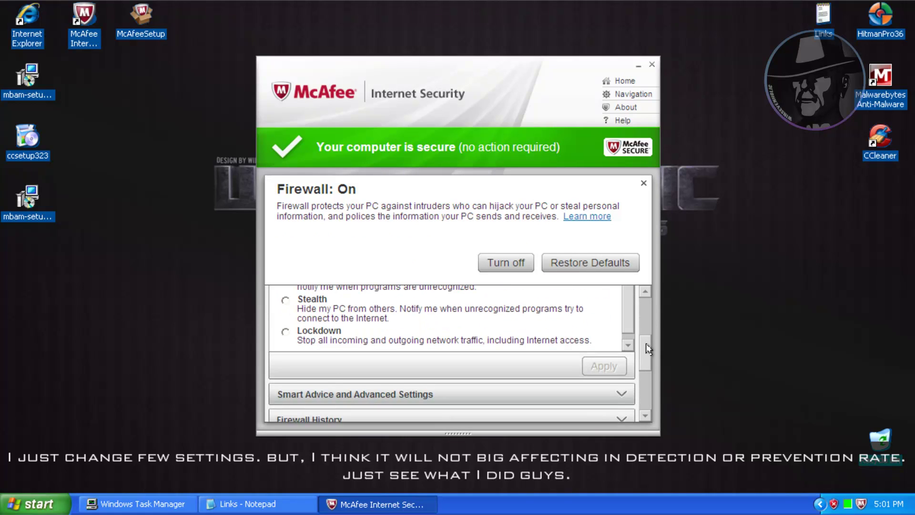
Step: Examine the remaining Firewall sections, from Smart Advice and Advanced Settings through Net Guard
left_click(578, 305)
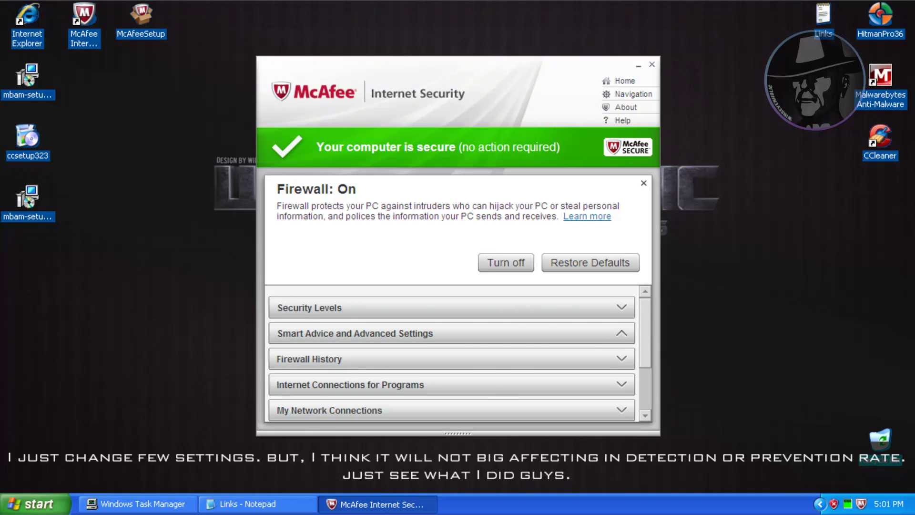
left_click_drag(645, 334, 646, 391)
left_click(397, 382)
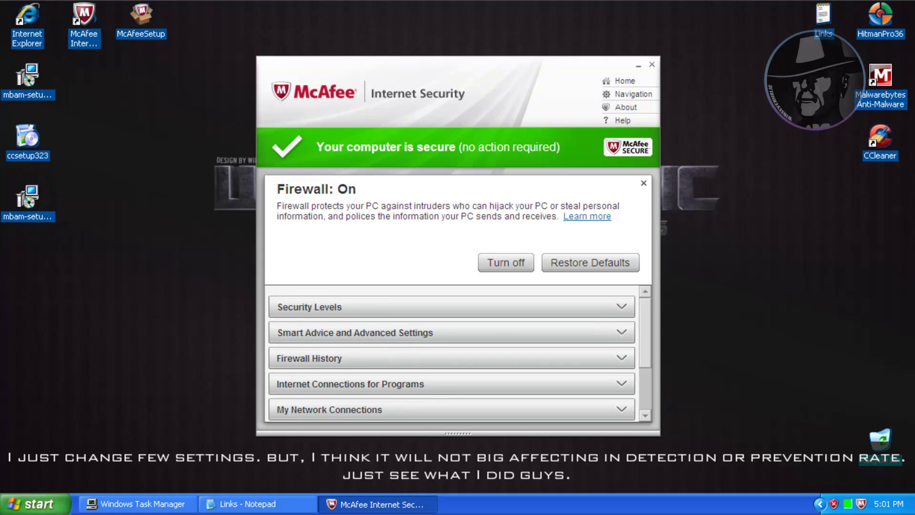
left_click_drag(627, 337, 628, 428)
left_click_drag(643, 361, 643, 391)
left_click(585, 411)
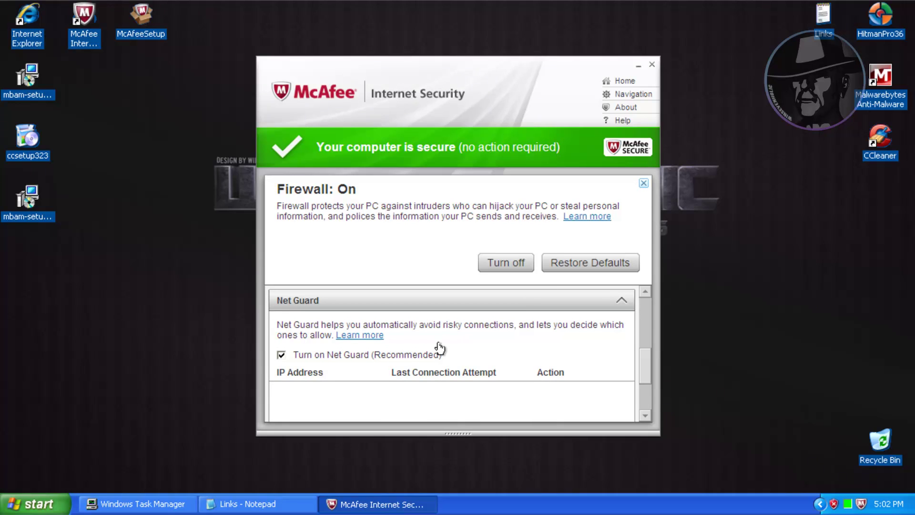
Step: Close the Firewall page and look through Data Protection and Backup, PC and Home Network Tools, and Parental Controls
left_click(644, 183)
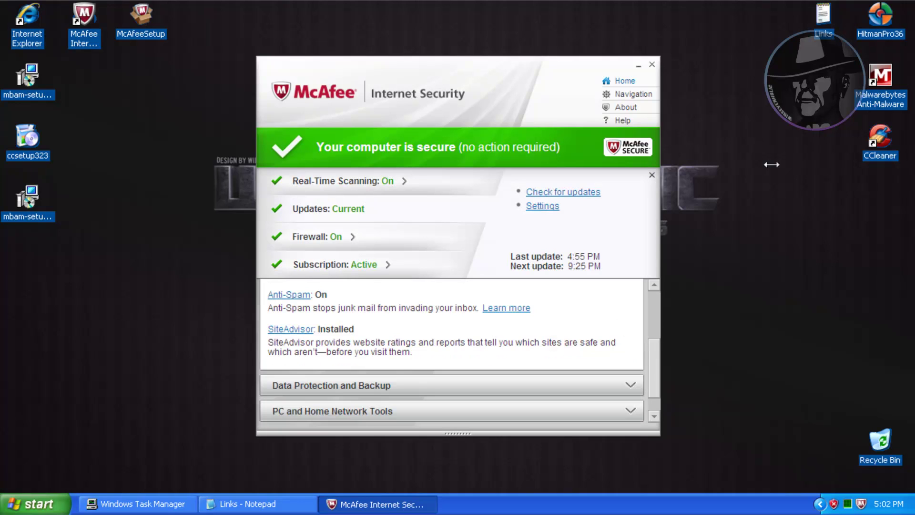
scroll(656, 380, "down", 1)
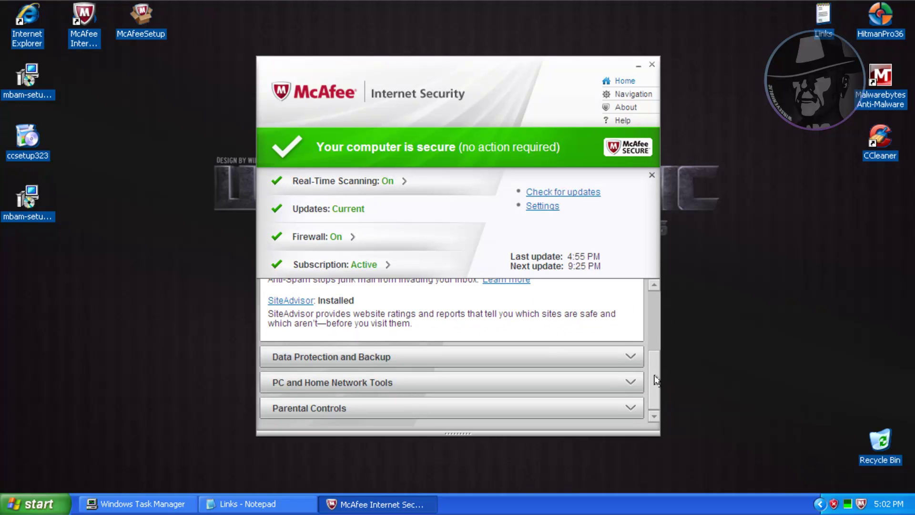
left_click(562, 363)
scroll(654, 343, "down", 1)
left_click(527, 384)
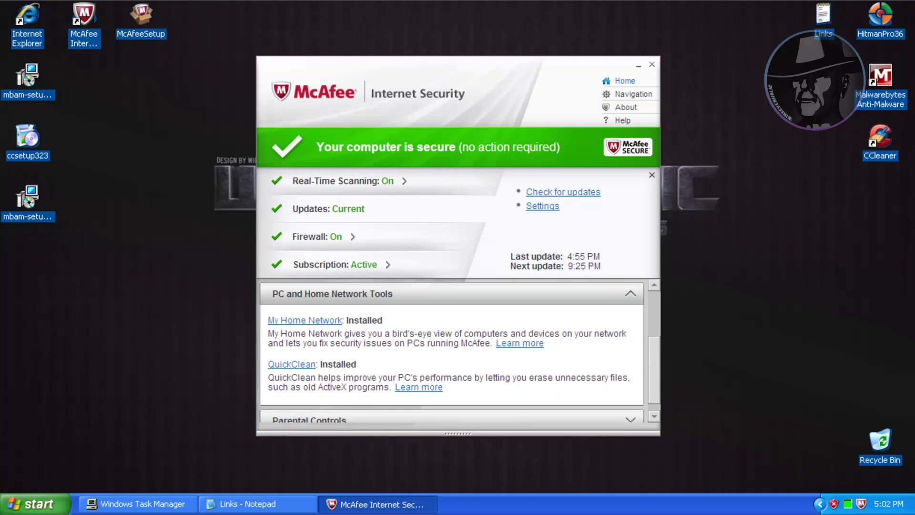
left_click_drag(653, 367, 658, 279)
left_click(554, 413)
Step: Check for McAfee program updates and dismiss the update result
left_click(550, 191)
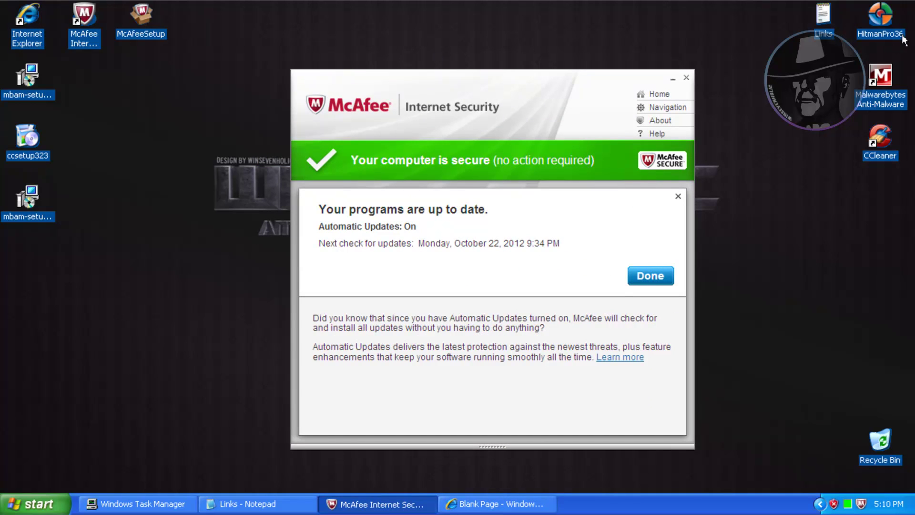
key("Return")
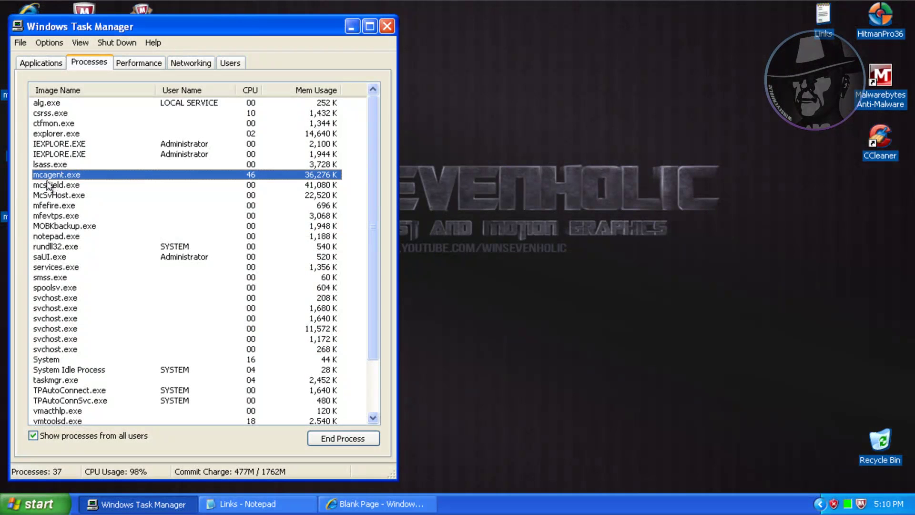
Step: Examine the memory usage of the McAfee processes in Windows Task Manager, from mcagent.exe to MOBKbackup.exe
key("Down")
key("Down")
key("Down")
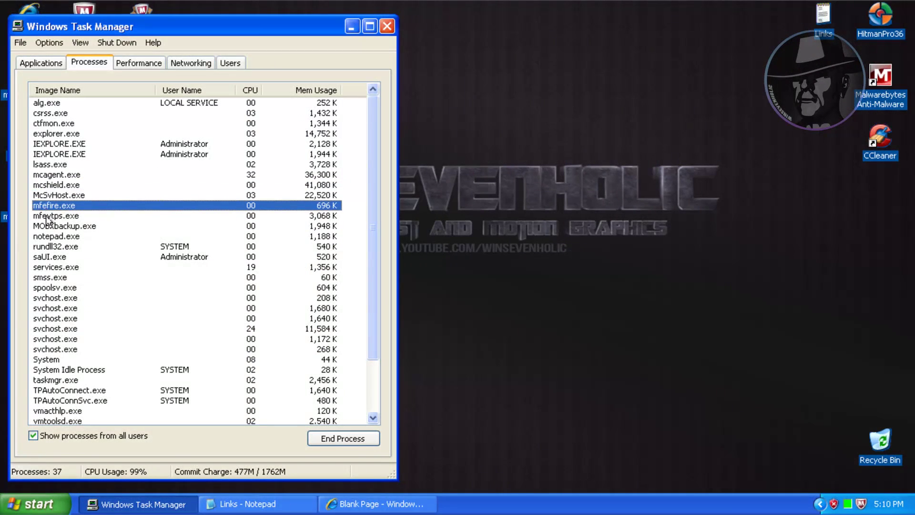
key("Down")
key("Down")
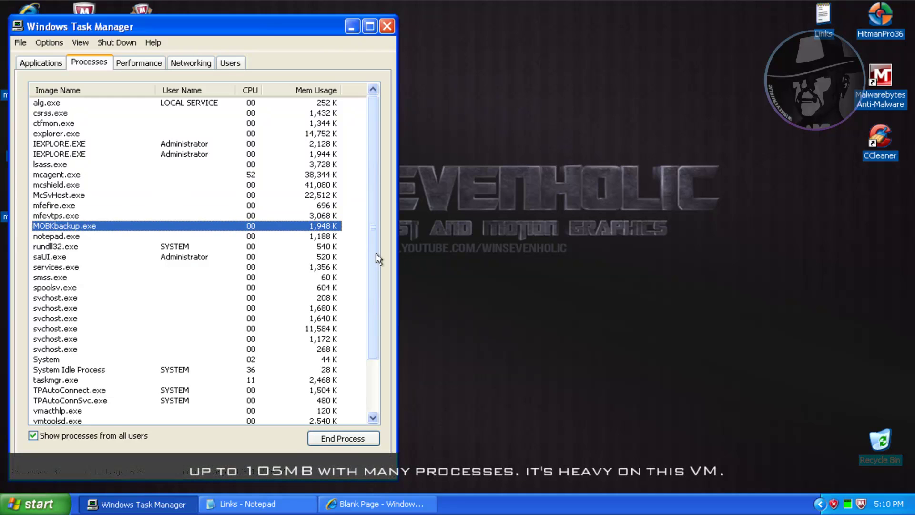
left_click_drag(377, 254, 377, 313)
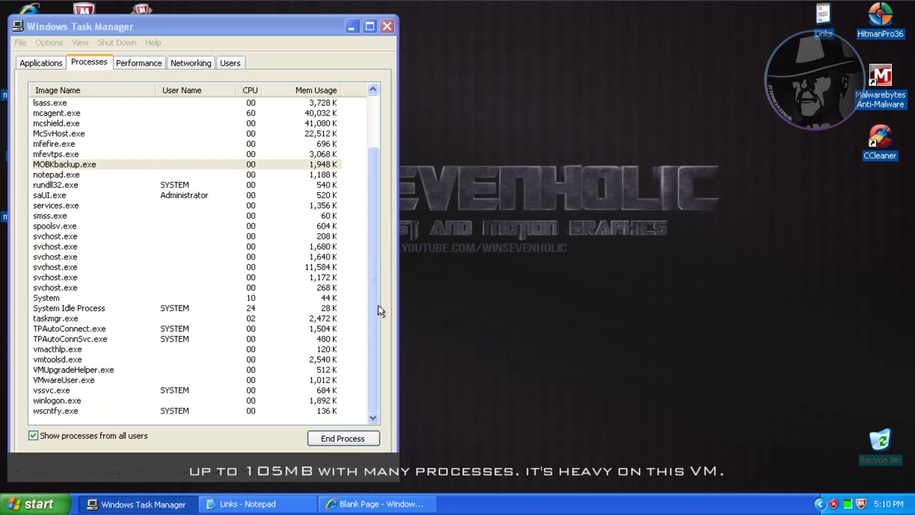
left_click_drag(372, 173, 375, 119)
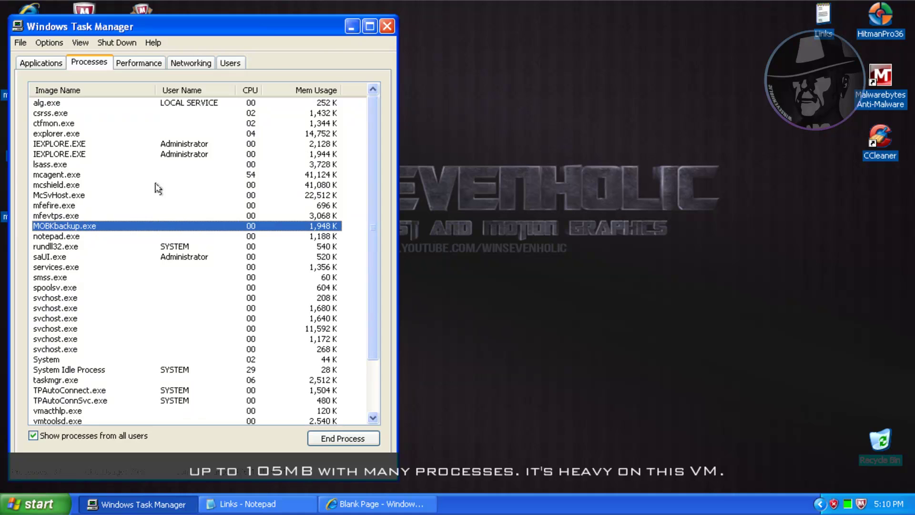
left_click(51, 176)
left_click(51, 185)
left_click(50, 195)
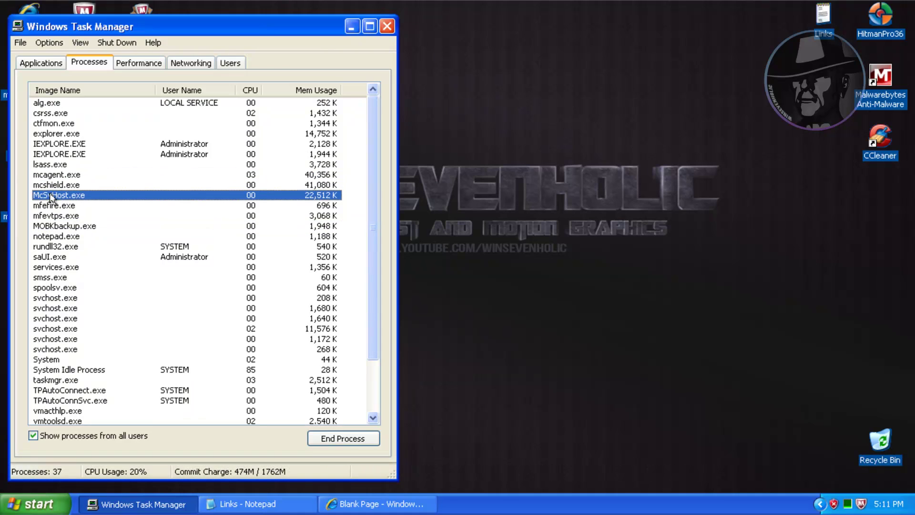
left_click(51, 216)
left_click(51, 226)
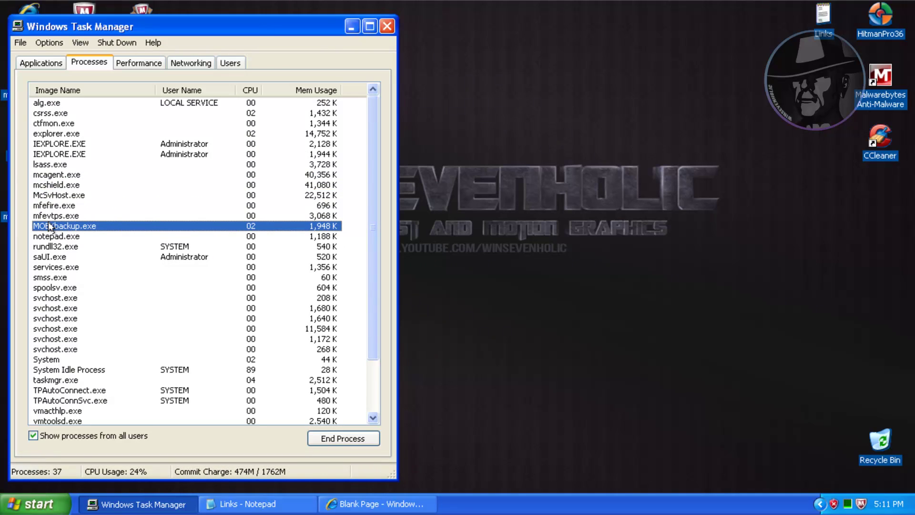
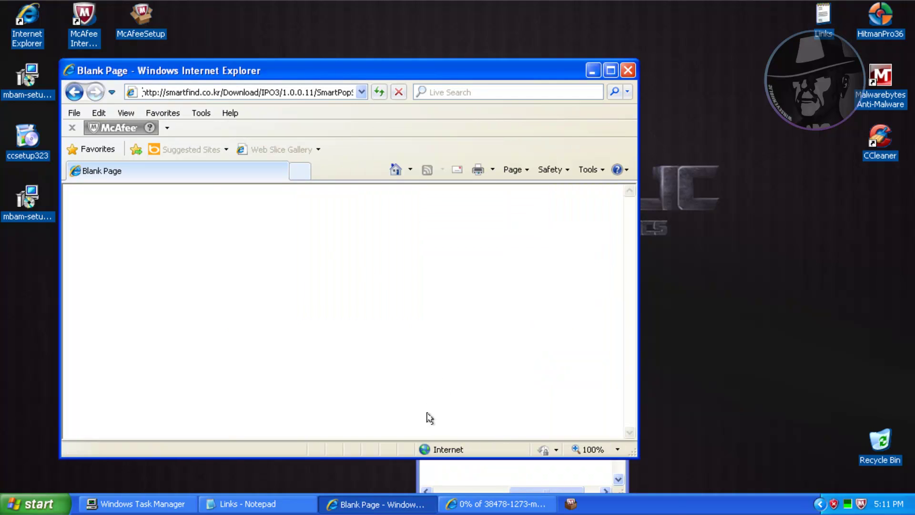
Step: Block the flagged mail-passview download, then load robotey.es/Copy_of_UPS_Label.zip from the Links file in Internet Explorer
left_click(510, 315)
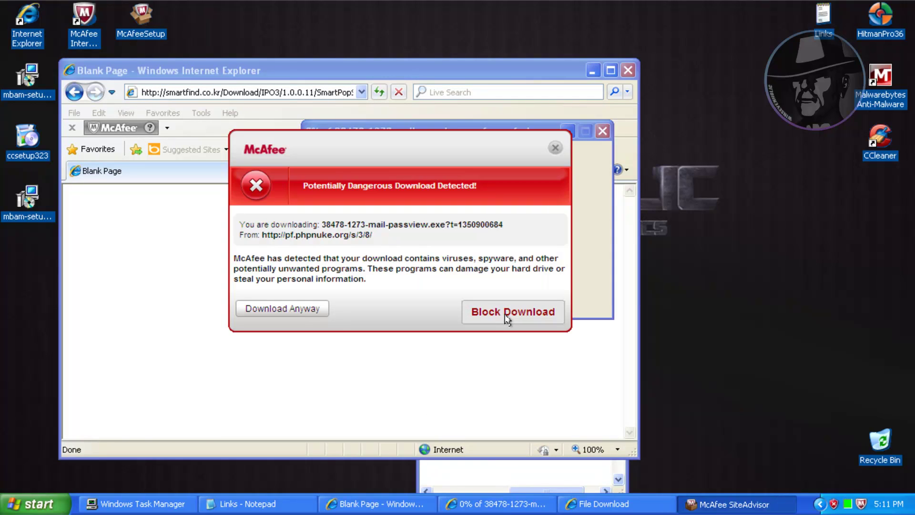
left_click(508, 319)
left_click(464, 470)
left_click_drag(422, 327, 584, 326)
key("ctrl+c")
left_click(249, 92)
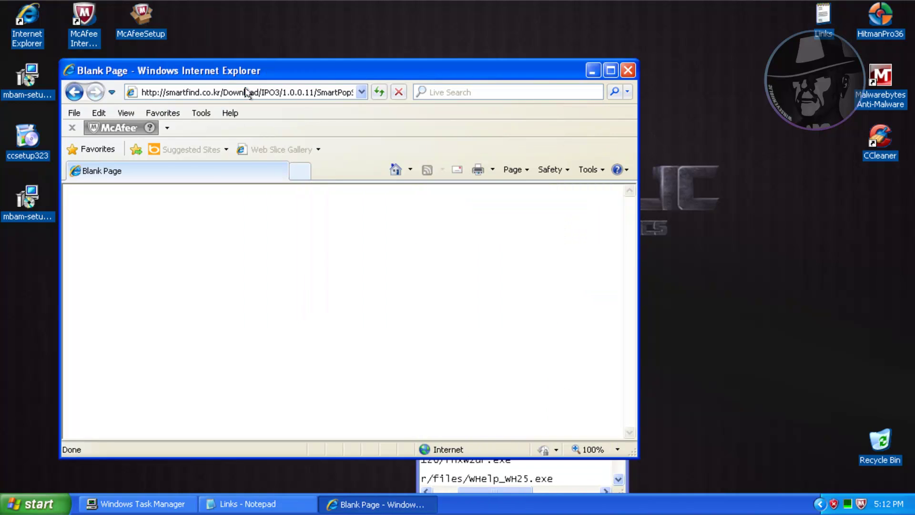
key("ctrl+v")
key("Return")
Step: Copy the sinterklaasgroeprijssen.nl link from the Links file, clear the pending download prompts, and load the link in the browser
left_click(467, 469)
double_click(462, 343)
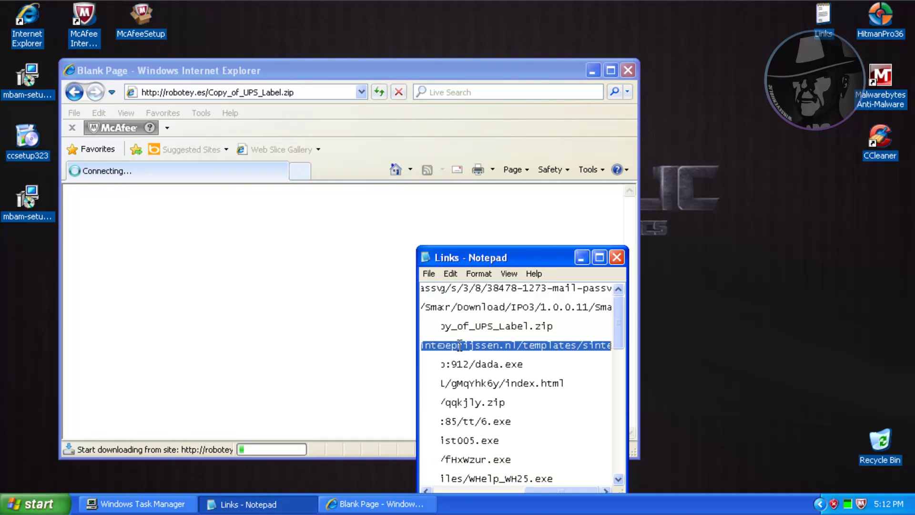
left_click(348, 245)
left_click(492, 262)
left_click(510, 312)
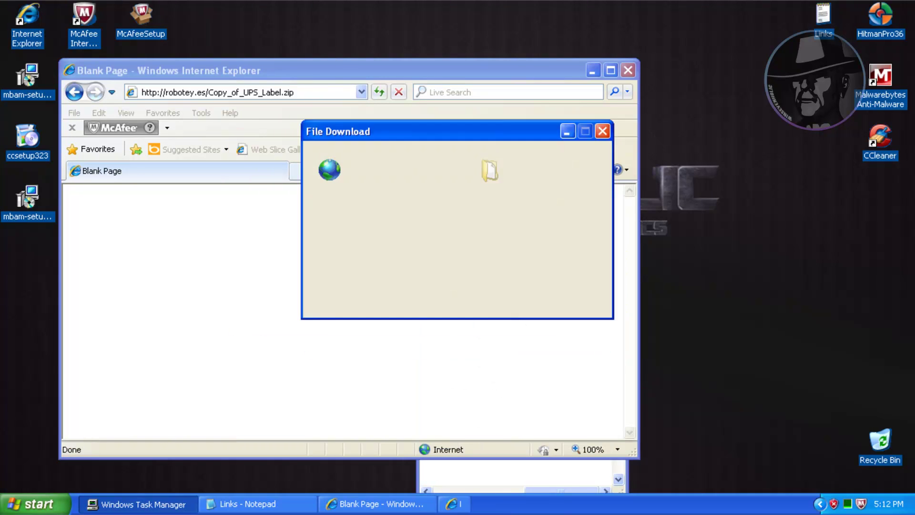
left_click(317, 91)
key("ctrl+v")
key("Return")
Step: Open the downloaded script.js and load dldx.mthi.info:912/dada.exe from the Links file in the browser
left_click(492, 468)
double_click(486, 363)
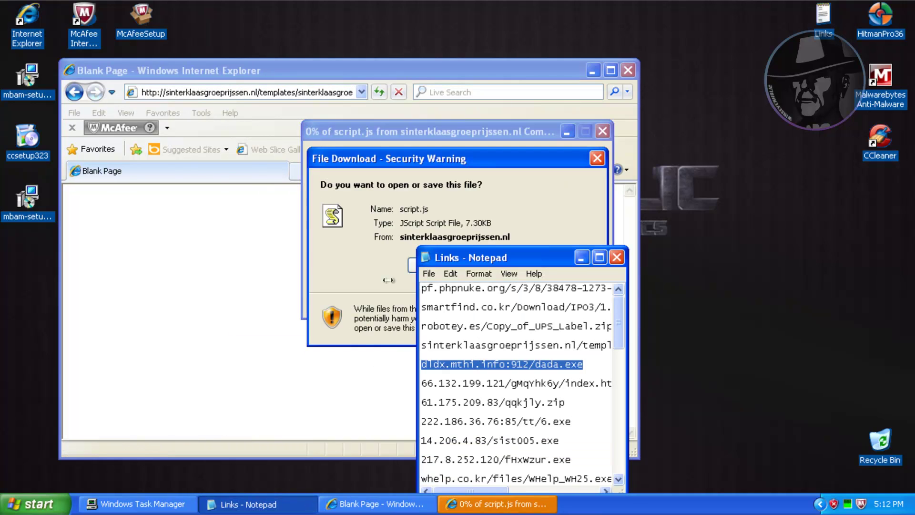
left_click(388, 264)
left_click(317, 92)
key("ctrl+v")
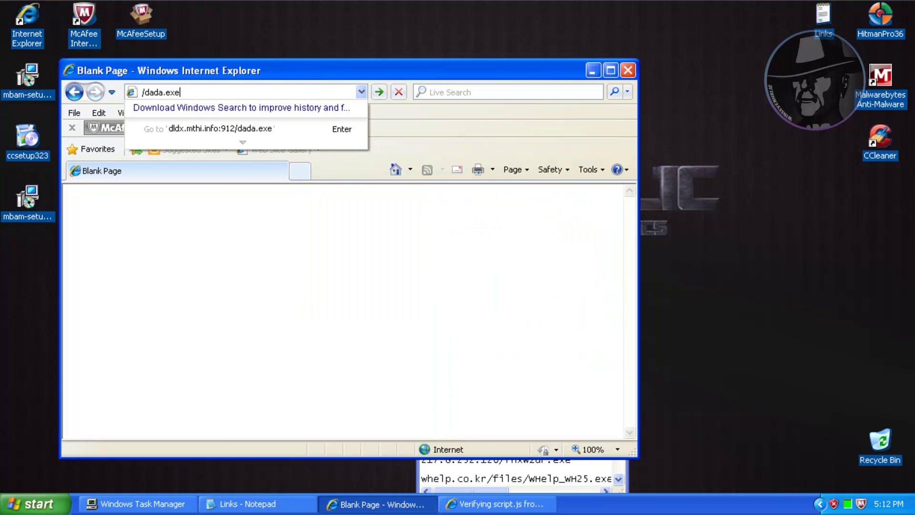
key("Return")
Step: Dismiss the Windows Script Host error and load 66.132.199.121/gMqYhk6y/index.html from the Links file
left_click(467, 470)
left_click_drag(422, 383, 446, 386)
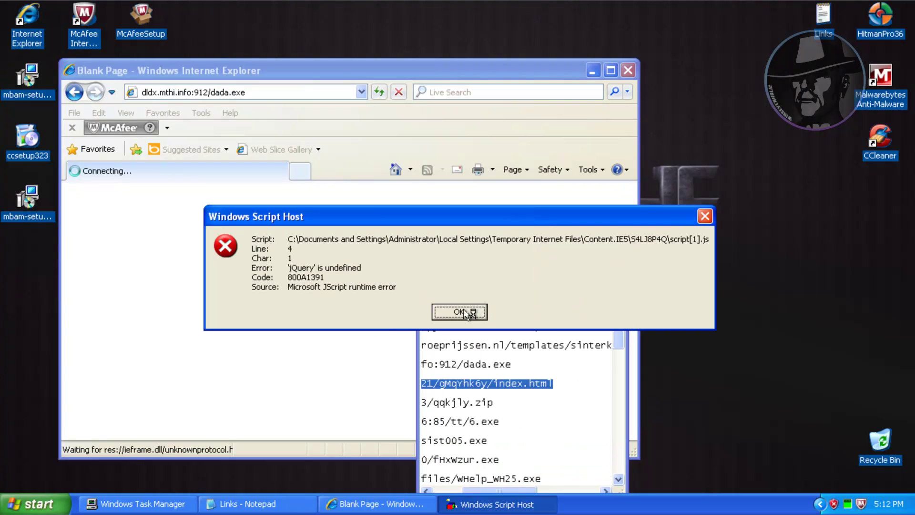
key("Return")
left_click(228, 92)
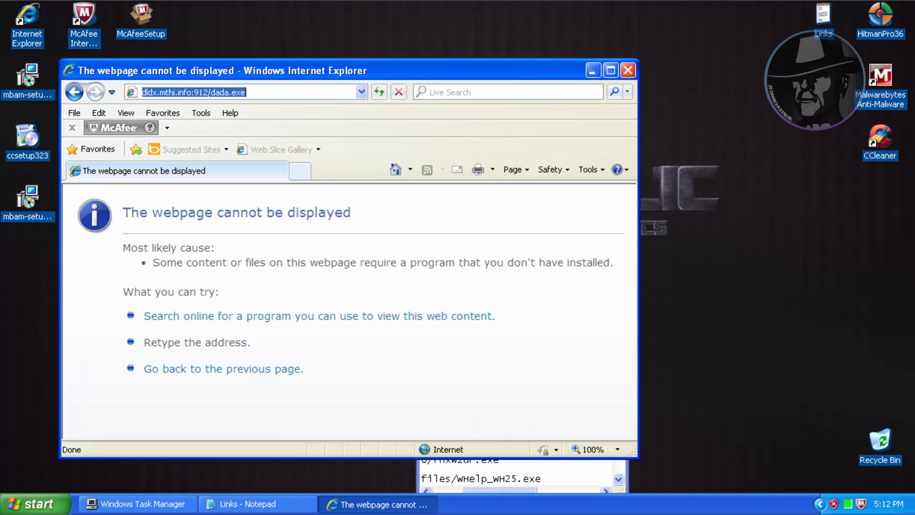
key("ctrl+v")
key("Return")
Step: Copy the 61.175.209.83/qqkjly.zip link from the Links file, return the browser to its home page, and load the link
left_click(501, 474)
left_click_drag(422, 403, 494, 404)
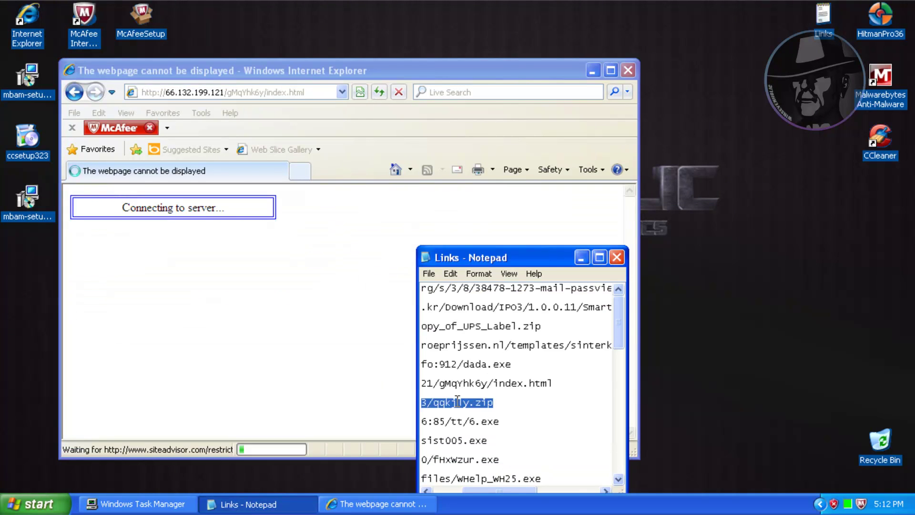
left_click_drag(619, 320, 619, 350)
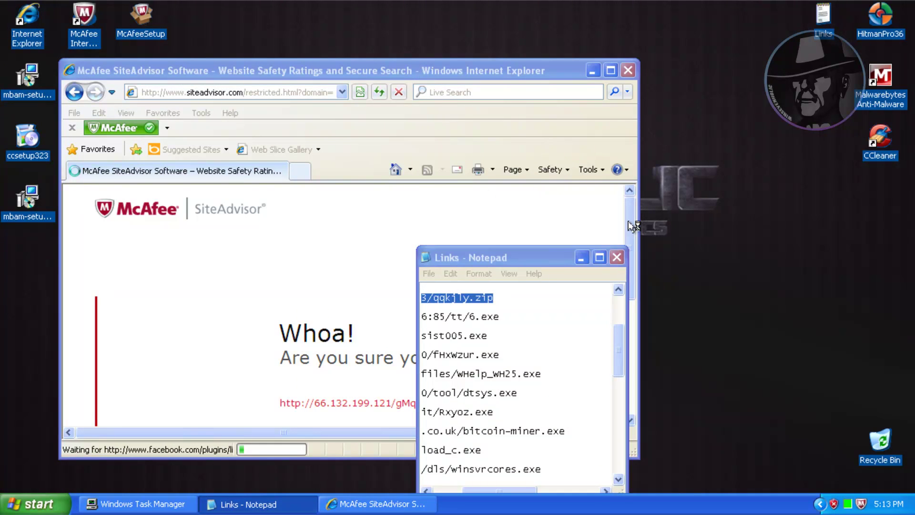
key("alt+Tab")
scroll(506, 397, "down", 5)
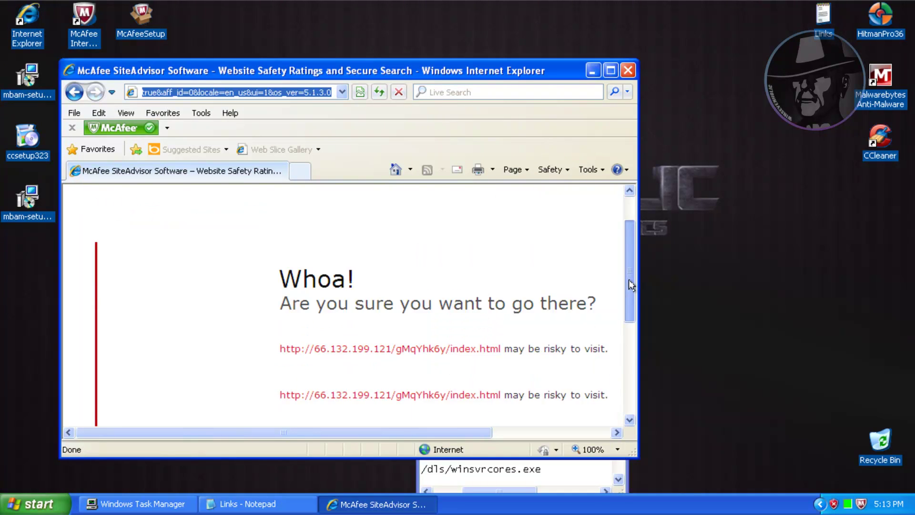
left_click(394, 169)
left_click(259, 93)
key("ctrl+v")
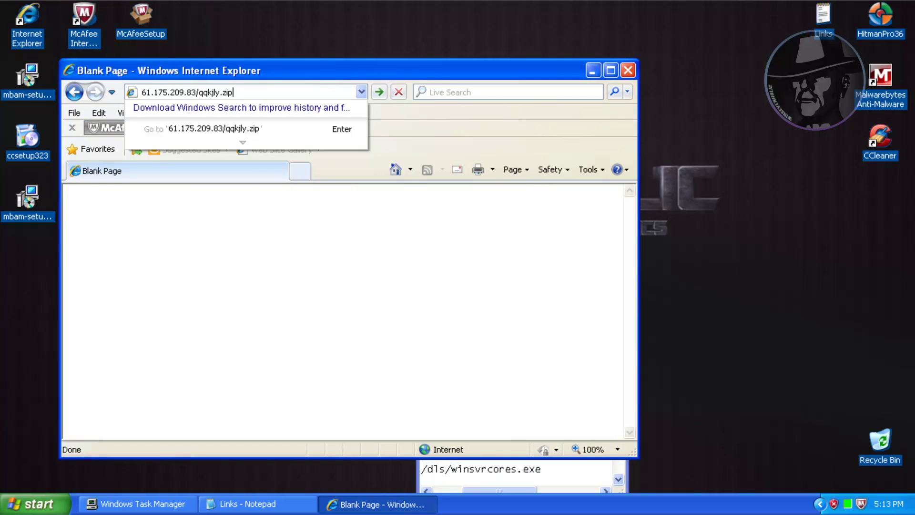
key("Return")
Step: Copy the 222.186.36.76:85/tt/6.exe link from the Links file, dismiss the McAfee alert, and load the link in the browser
left_click(500, 469)
double_click(456, 316)
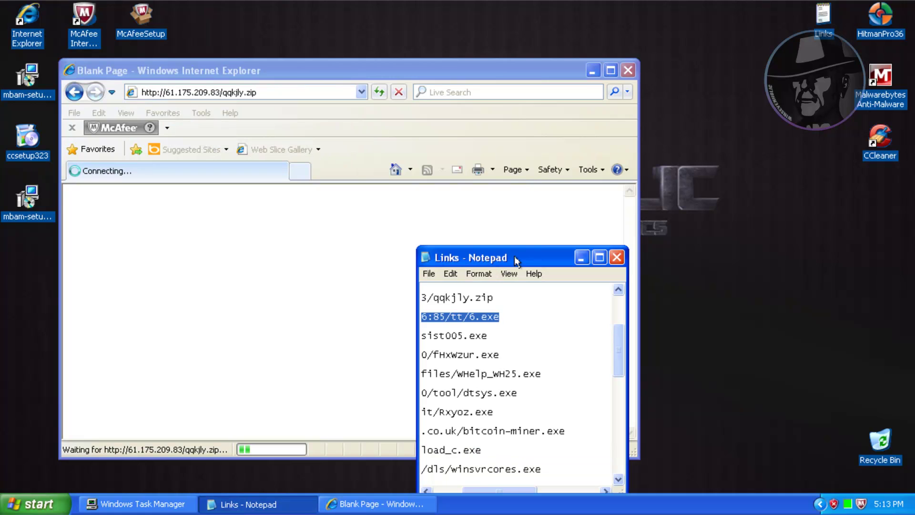
left_click(886, 470)
left_click(258, 92)
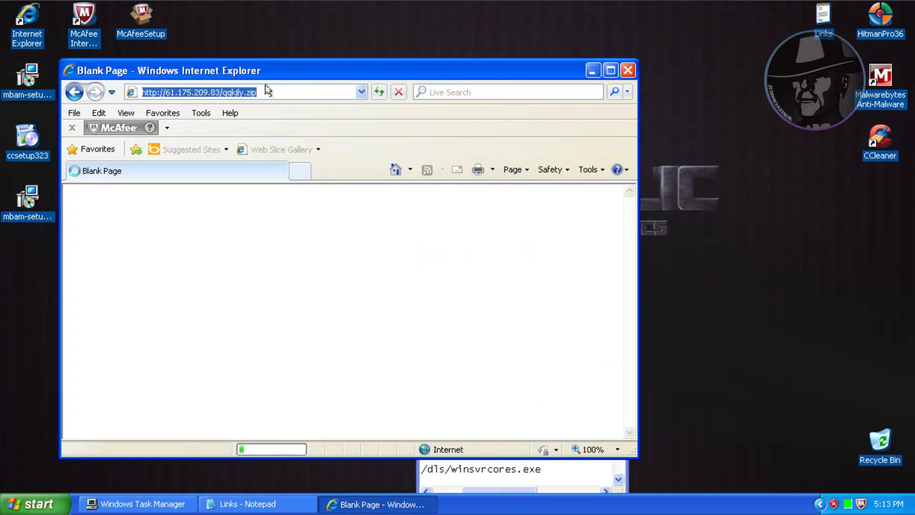
key("ctrl+v")
Step: Copy the 14.206.4.83/sist005.exe link from the Links file, dismiss the McAfee alert, and load the link in the browser
left_click(463, 468)
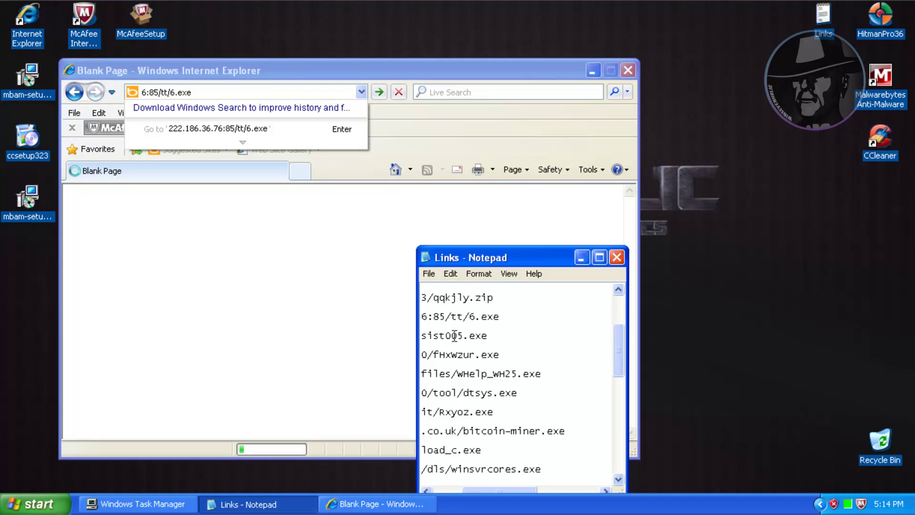
double_click(455, 335)
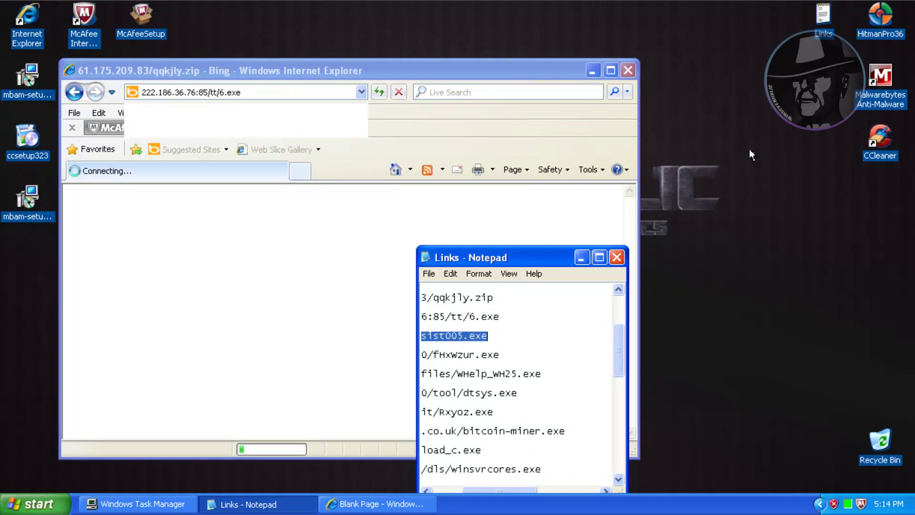
left_click(885, 471)
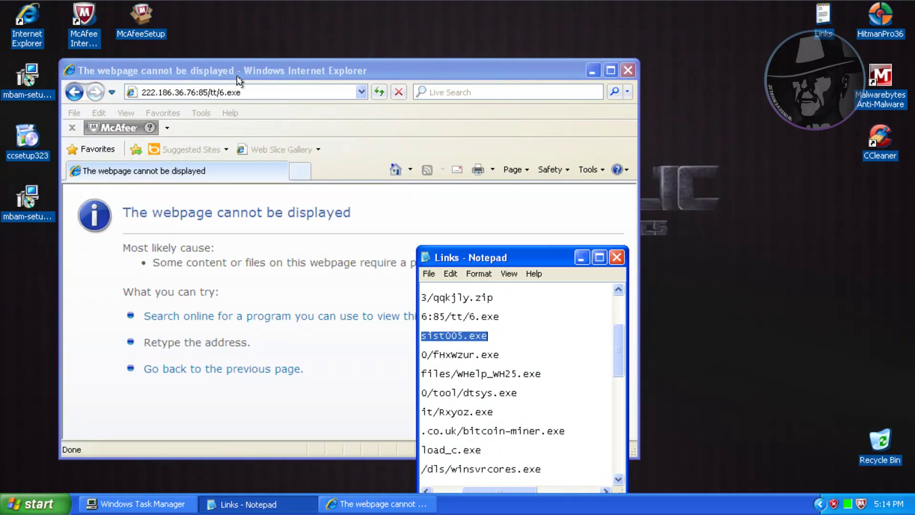
left_click(237, 92)
key("ctrl+v")
key("Return")
Step: Copy the 217.8.252.120/fHxWzur.exe link from the Links file, block the pending sist005.exe download, and load the copied link
left_click(468, 475)
double_click(482, 354)
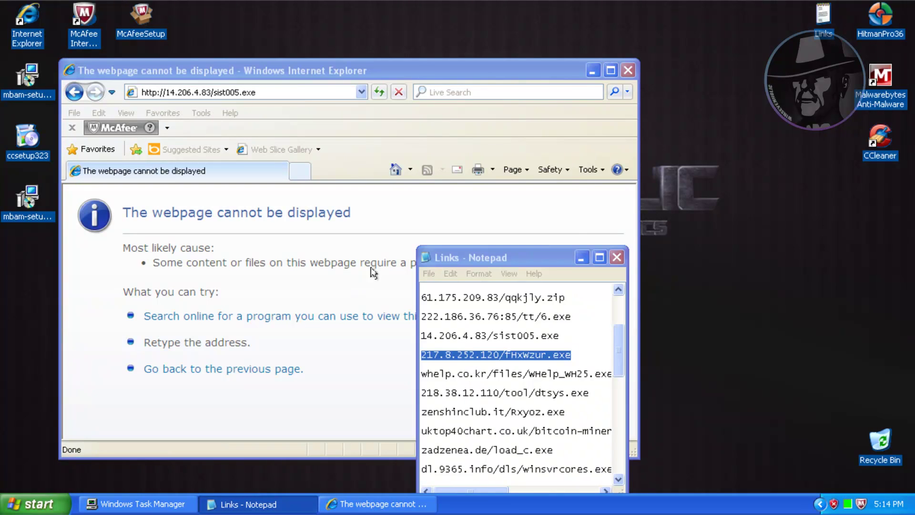
left_click(509, 313)
left_click(241, 92)
key("ctrl+v")
key("Return")
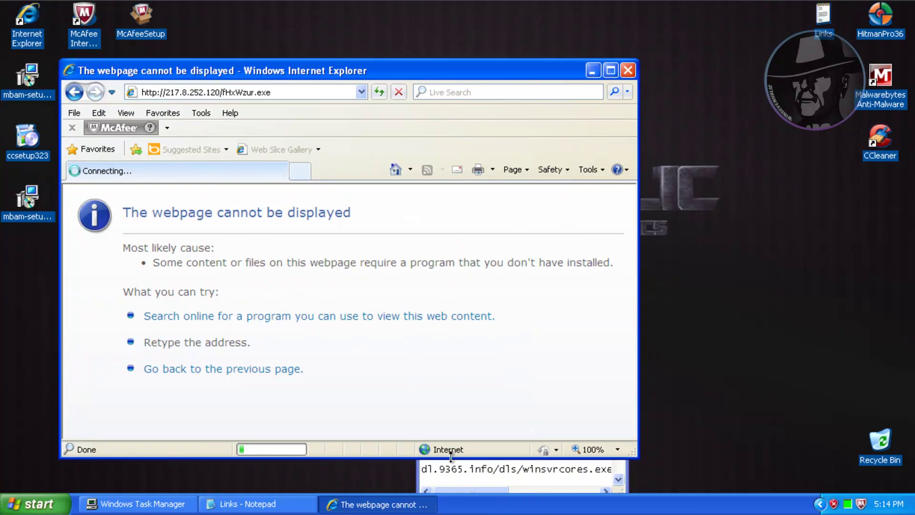
Step: Block the fHxWzur.exe download, then load whelp.co.kr/files/WHelp_WH25.exe from the Links file and run it
double_click(482, 374)
left_click(509, 312)
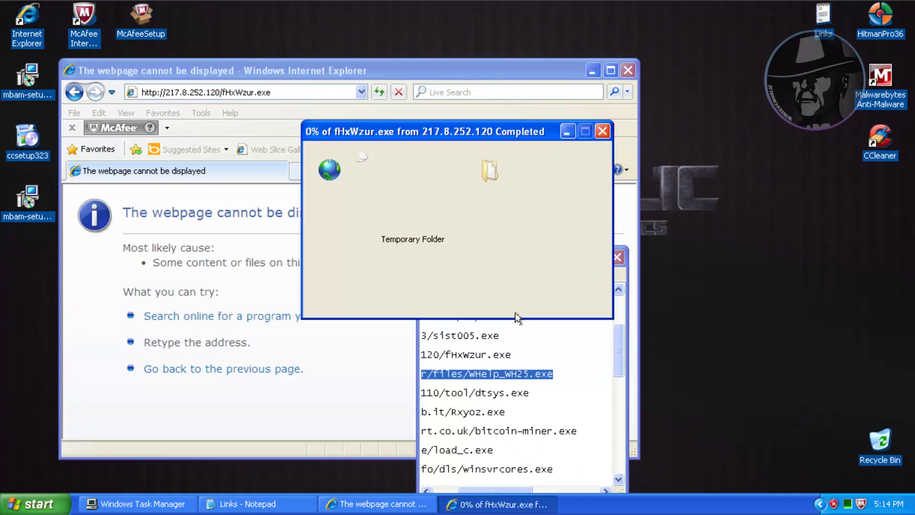
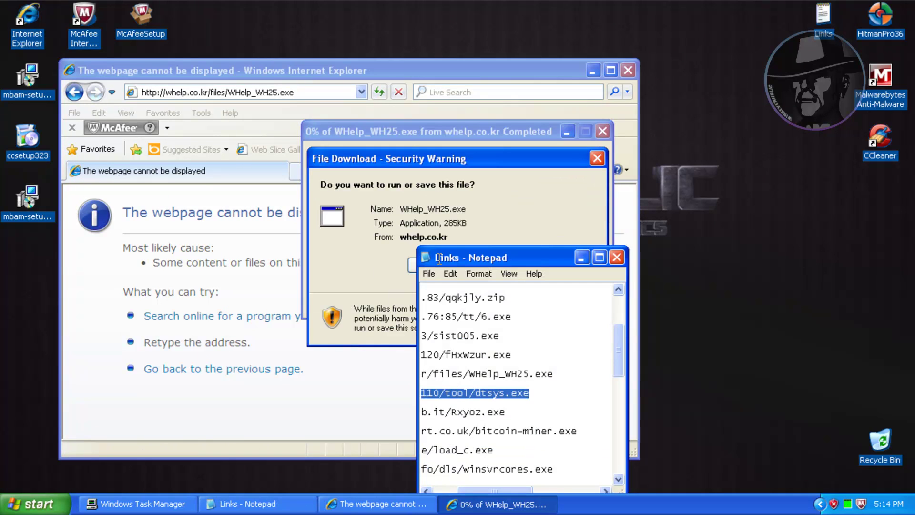
left_click(411, 266)
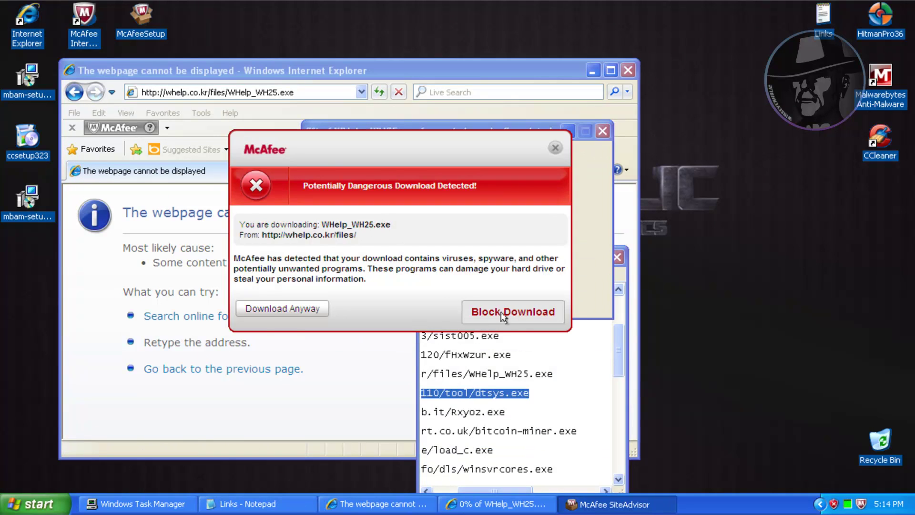
Step: Block the flagged WHelp_WH25.exe download and load 218.38.12.110/tool/dtsys.exe in the browser
left_click(501, 312)
left_click(279, 94)
type("http://218.38.12.110/tool/dtsys.exe")
key("Return")
Step: Copy the zenshinclub.it/Rxyoz.exe link from the Links file and choose to run the dtsys.exe download
left_click(465, 468)
double_click(462, 412)
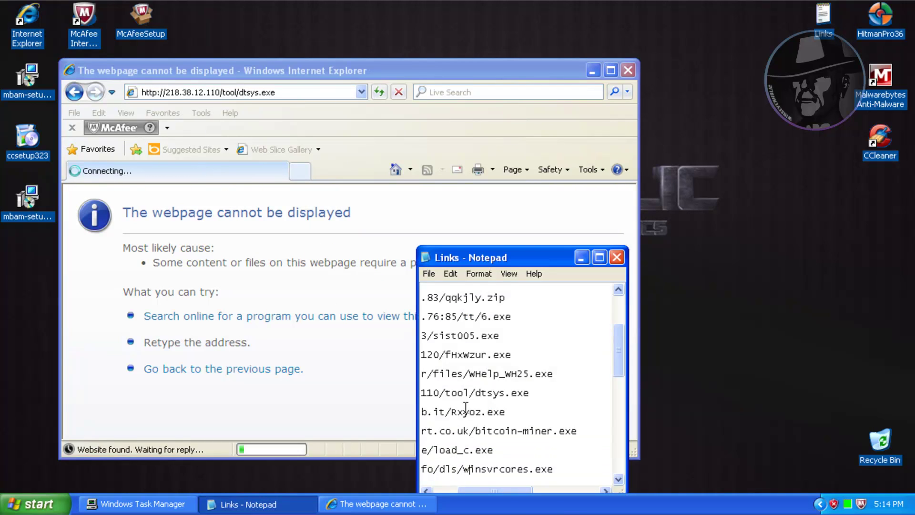
scroll(621, 349, "down", 2)
left_click(422, 264)
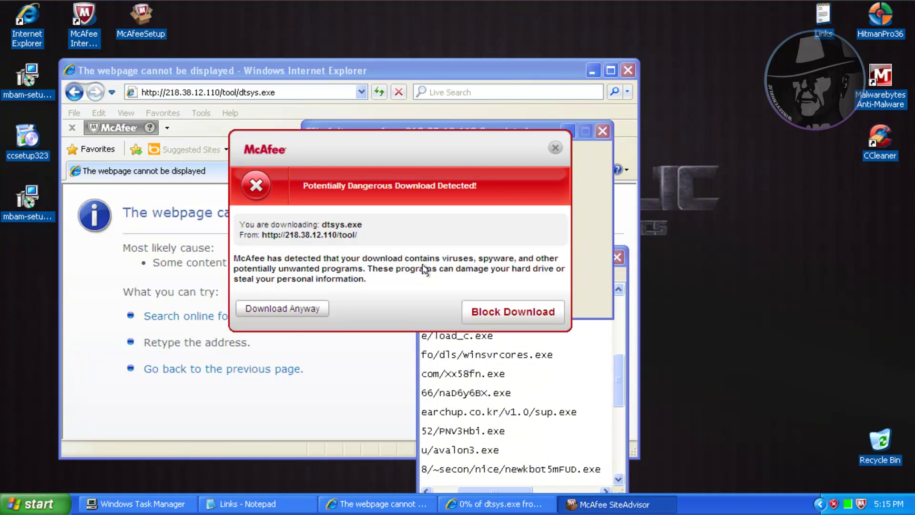
Step: Block the flagged dtsys.exe download and load zenshinclub.it/Rxyoz.exe in the browser
left_click(512, 312)
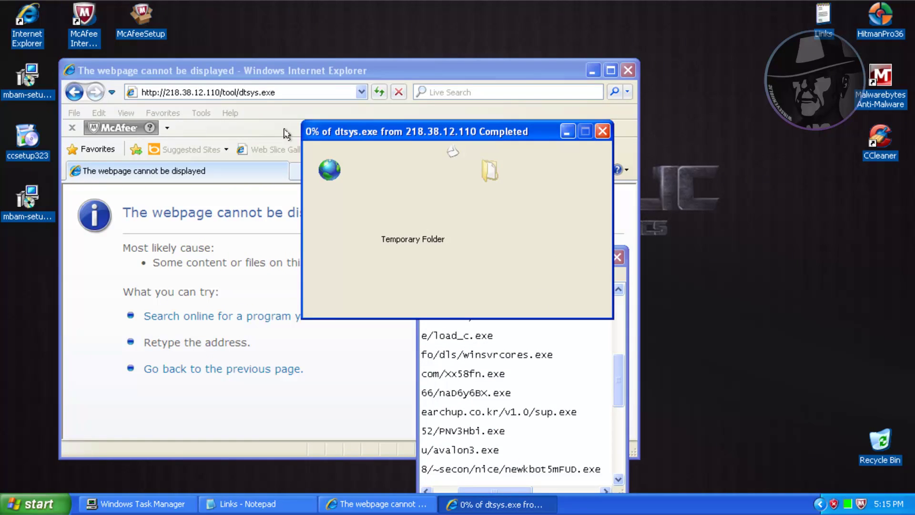
left_click(267, 92)
type("http://zenshinclub.it/Rxyoz.exe")
key("Return")
Step: Copy the uktop40chart.co.uk/bitcoin-miner.exe link from the Links file and choose to run the Rxyoz.exe download
left_click(477, 470)
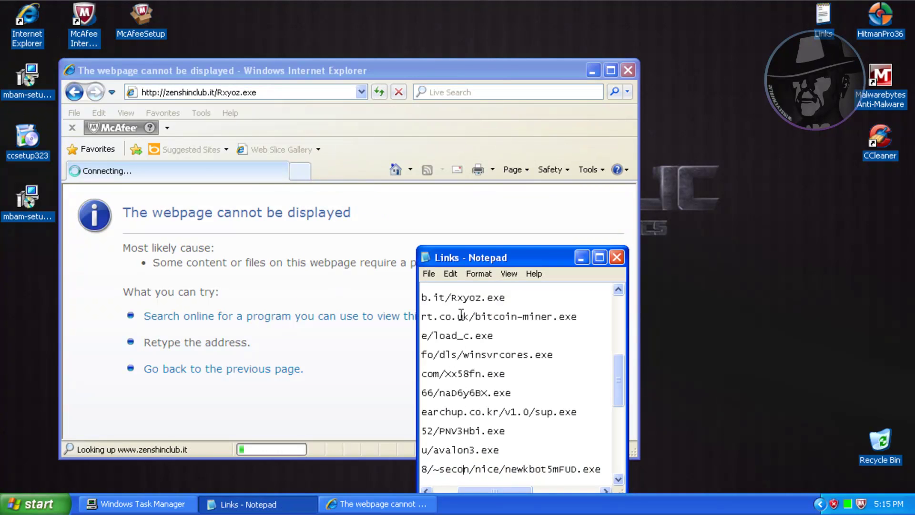
double_click(496, 317)
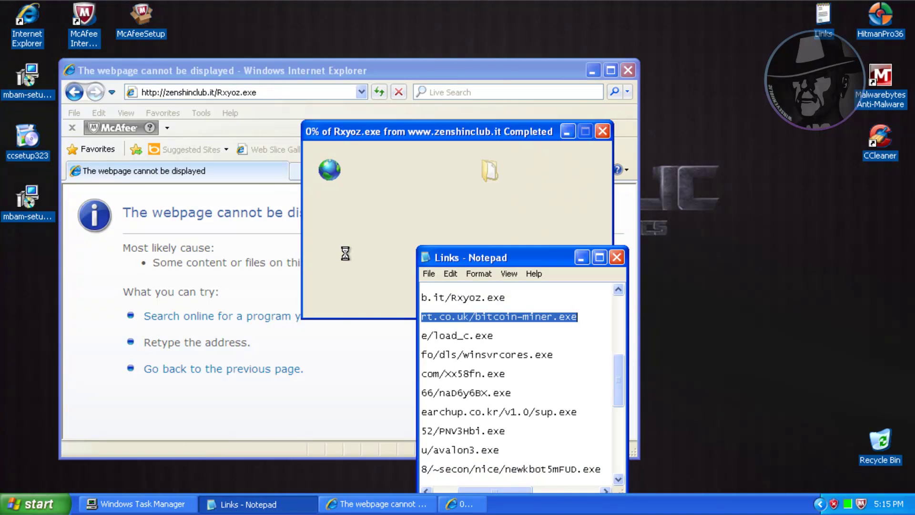
left_click(431, 266)
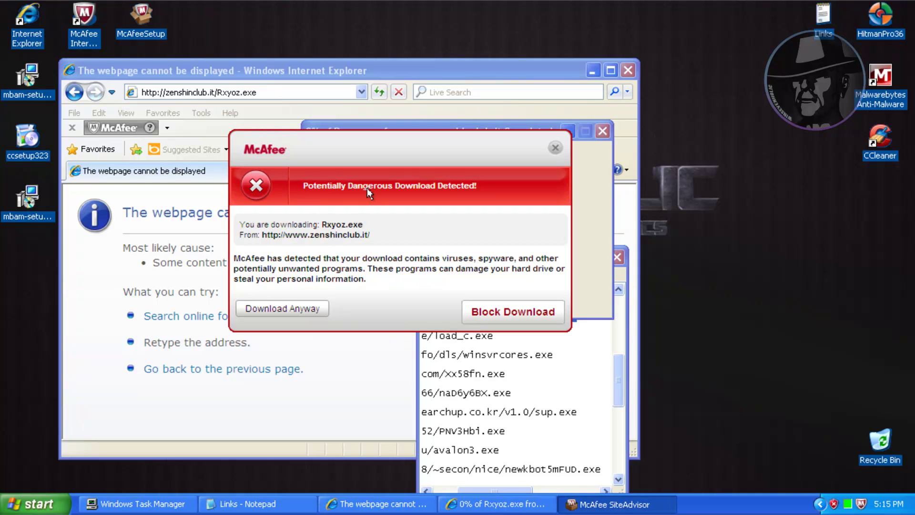
Step: Block the flagged Rxyoz.exe download and load uktop40chart.co.uk/bitcoin-miner.exe in the browser
left_click(517, 313)
left_click(235, 75)
type("http://uktop40chart.co.uk/bitcoin-miner.exe")
key("Return")
Step: Copy the zadzenea.de/load_c.exe link from the Links file and choose to run the bitcoin-miner.exe download
left_click(466, 374)
double_click(449, 335)
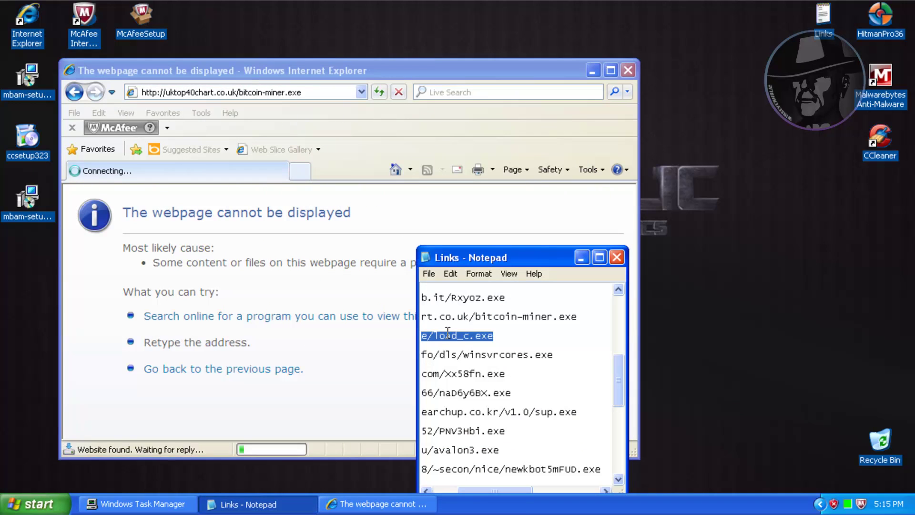
left_click_drag(620, 375, 620, 390)
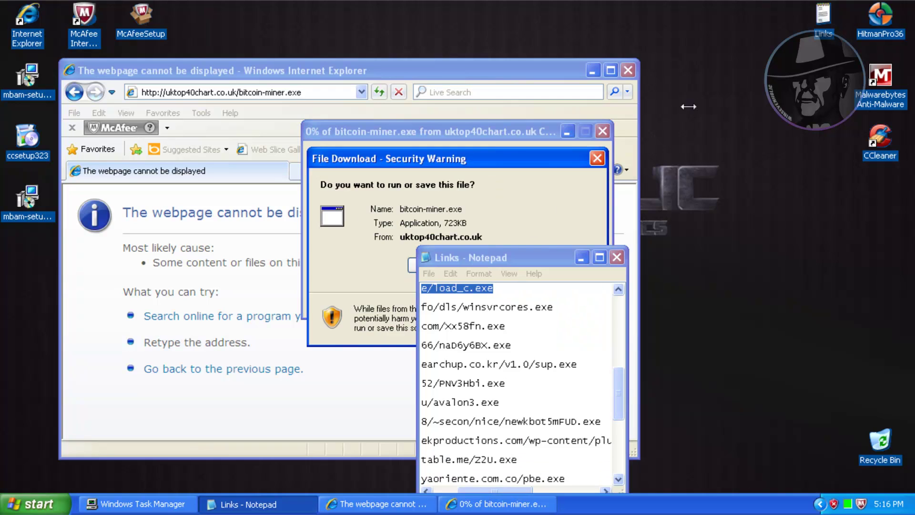
left_click(411, 265)
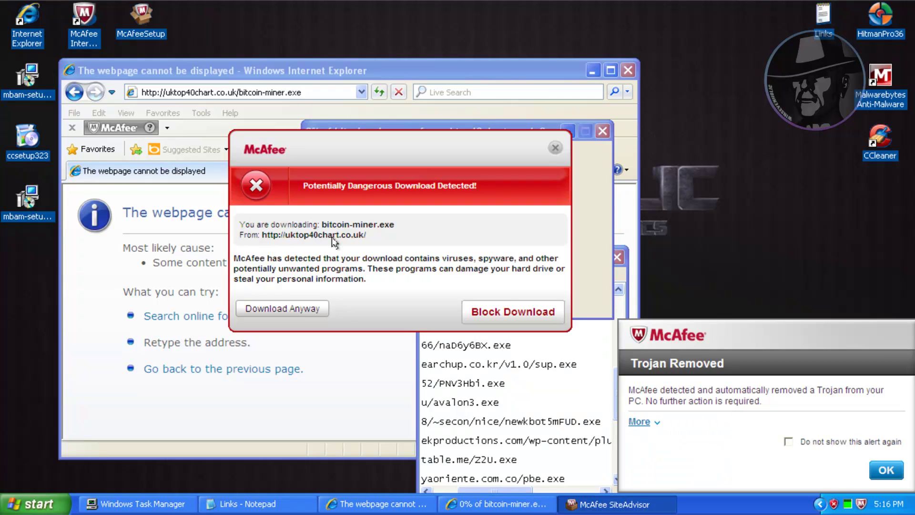
Step: Block the flagged bitcoin-miner.exe download and load zadzenea.de/load_c.exe in the browser
left_click(484, 312)
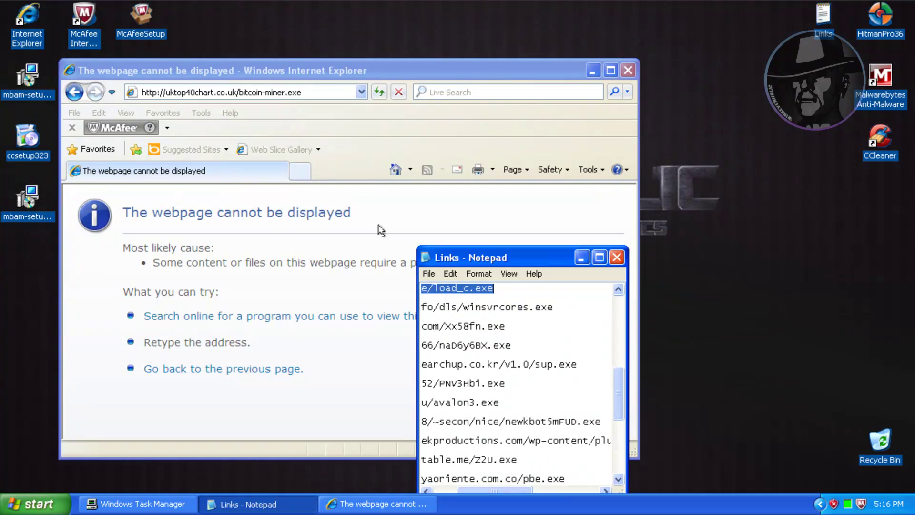
left_click(229, 90)
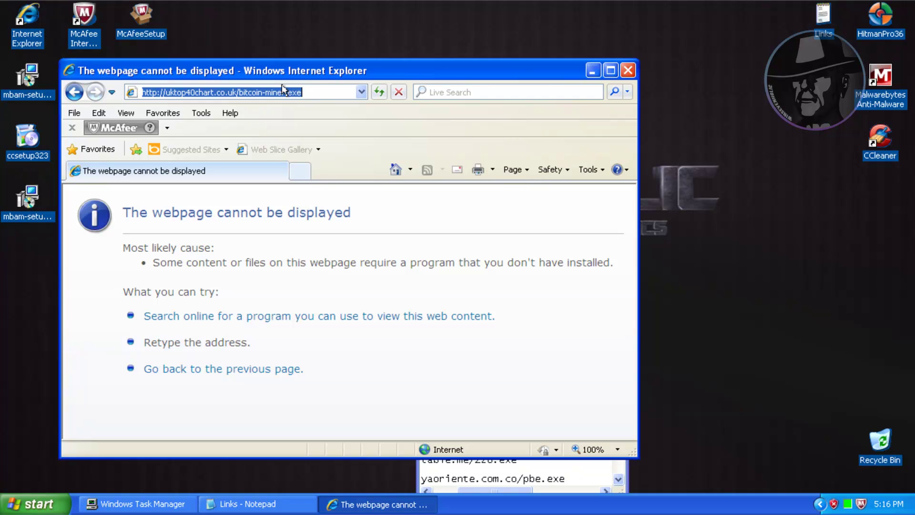
type("zadzenea.de/load_c.exe")
key("Return")
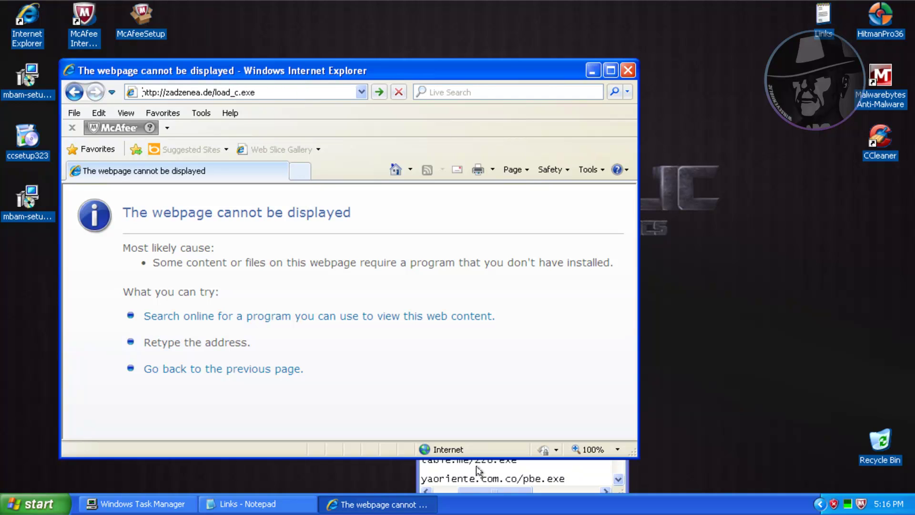
Step: Copy the dl.9365.info/dls/winsvrcores.exe link from the Links file and choose to run the load_c.exe download
left_click(475, 477)
double_click(500, 307)
left_click(413, 265)
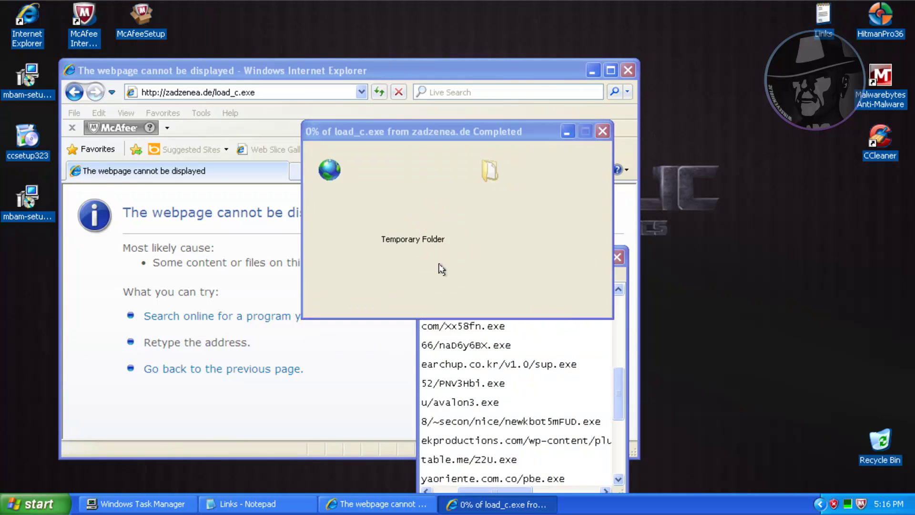
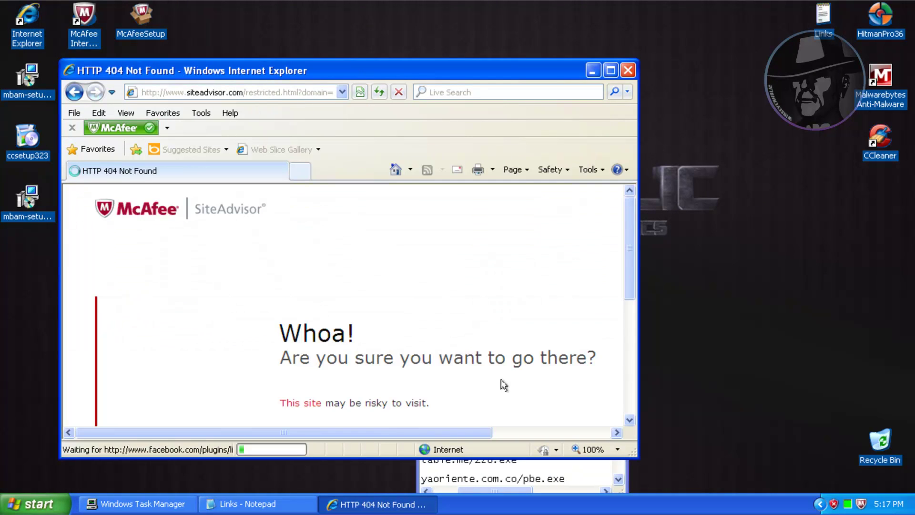
Step: Copy the 2.230.222.66/naD6y6BX.exe link from the Links file and load it in the browser
left_click(476, 472)
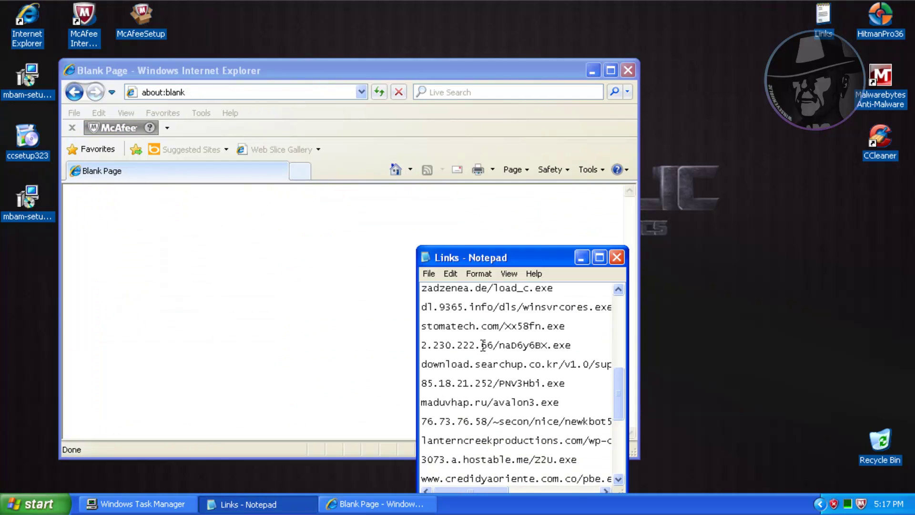
double_click(496, 344)
key("ctrl+c")
left_click(297, 78)
left_click(229, 92)
key("ctrl+v")
key("Return")
Step: Copy the download.searchup.co.kr/v1.0/sup.exe link, block the flagged naD6y6BX.exe download, and load the copied link
left_click(476, 474)
double_click(484, 365)
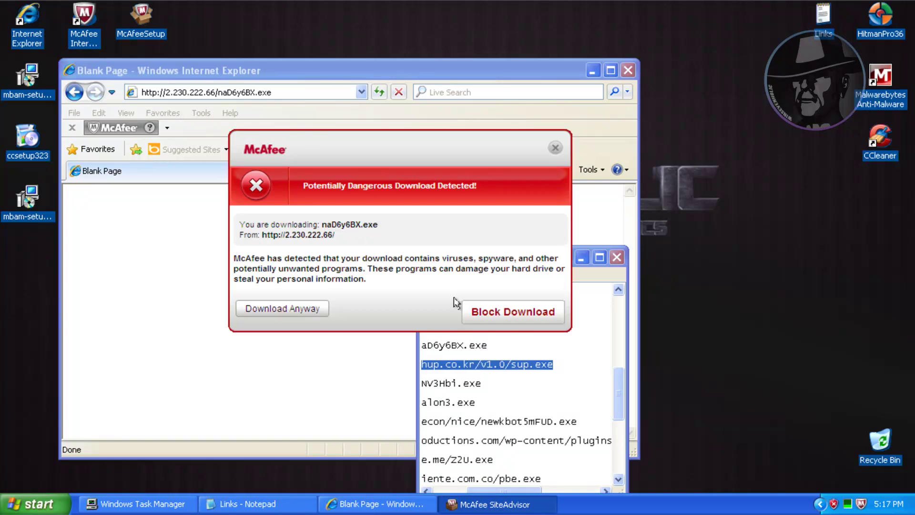
left_click(514, 311)
Step: Try to copy the 85.18.21.252/PNV3Hbi.exe link from the Links file into the browser's address
left_click(479, 472)
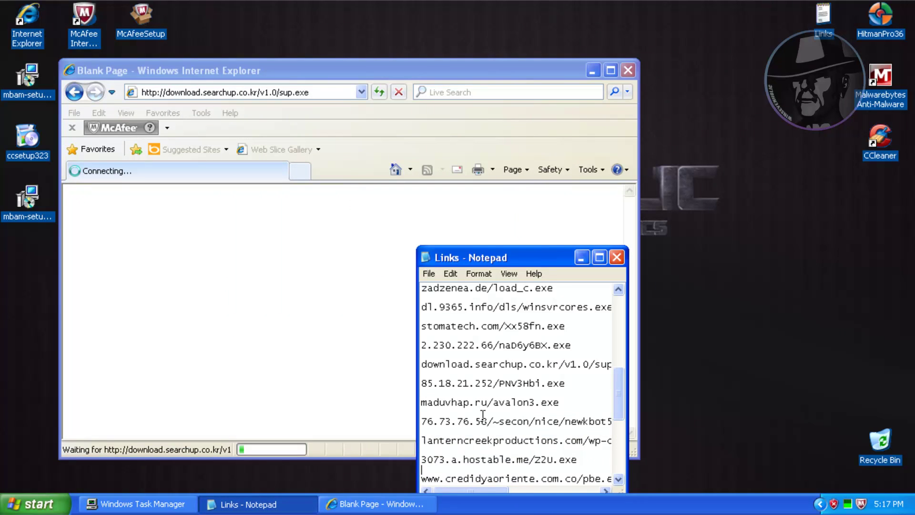
double_click(478, 381)
left_click_drag(618, 400, 618, 416)
left_click(465, 310)
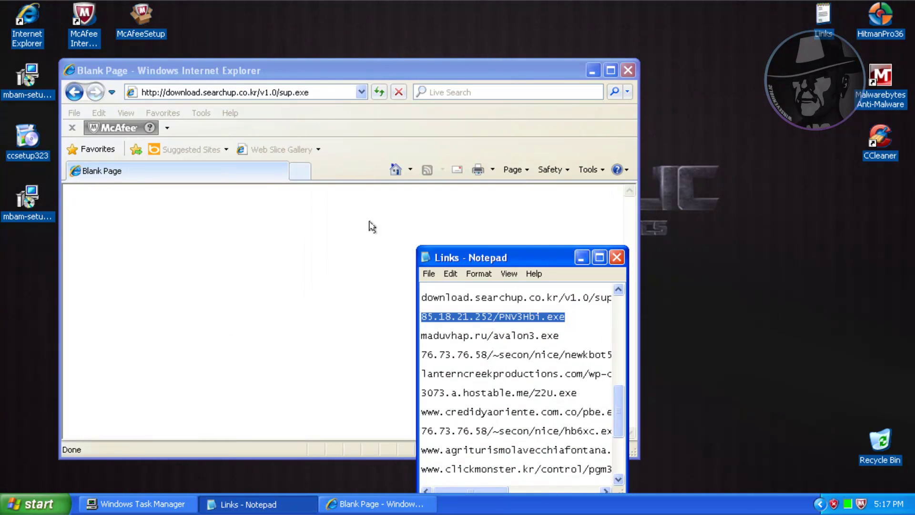
left_click(244, 92)
key("ctrl+v")
left_click(480, 474)
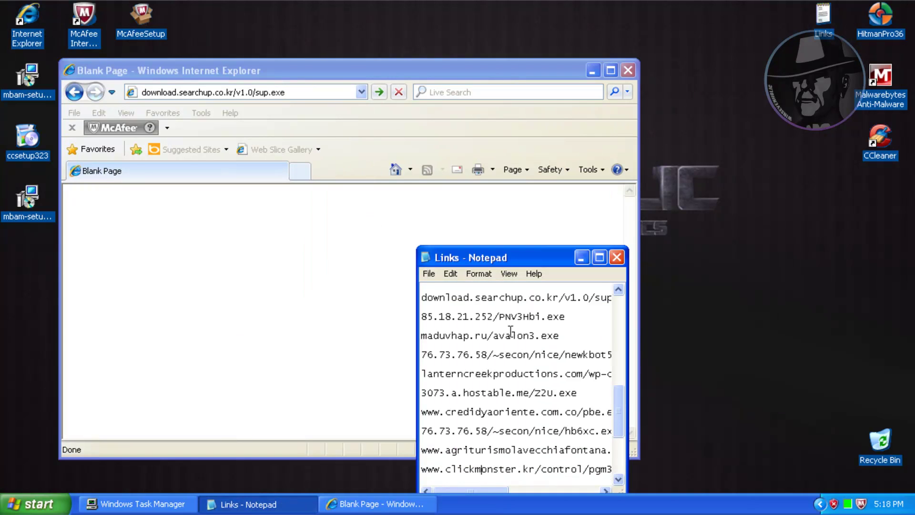
Step: Copy and load 85.18.21.252/PNV3Hbi.exe in the browser, then select the maduvhap.ru/avalon3.exe link in the Links file
double_click(501, 317)
key("ctrl+c")
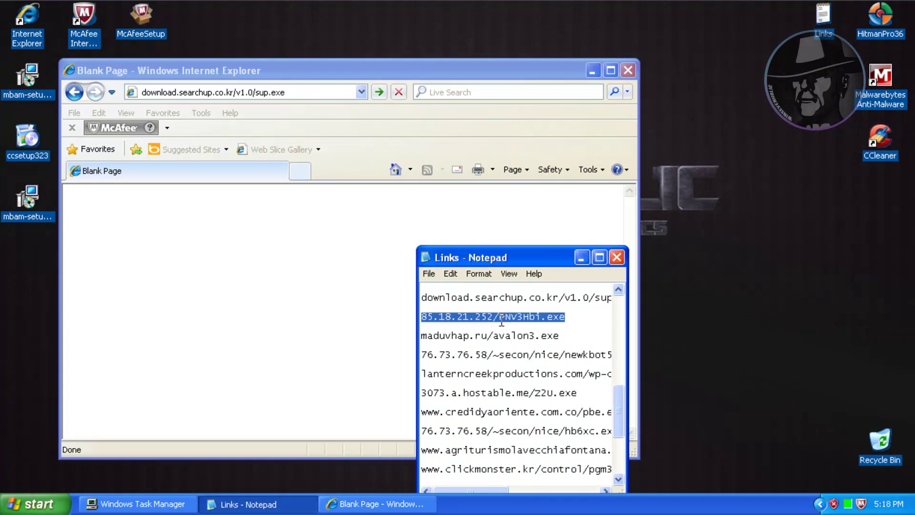
left_click(251, 91)
key("ctrl+v")
left_click(491, 475)
double_click(474, 337)
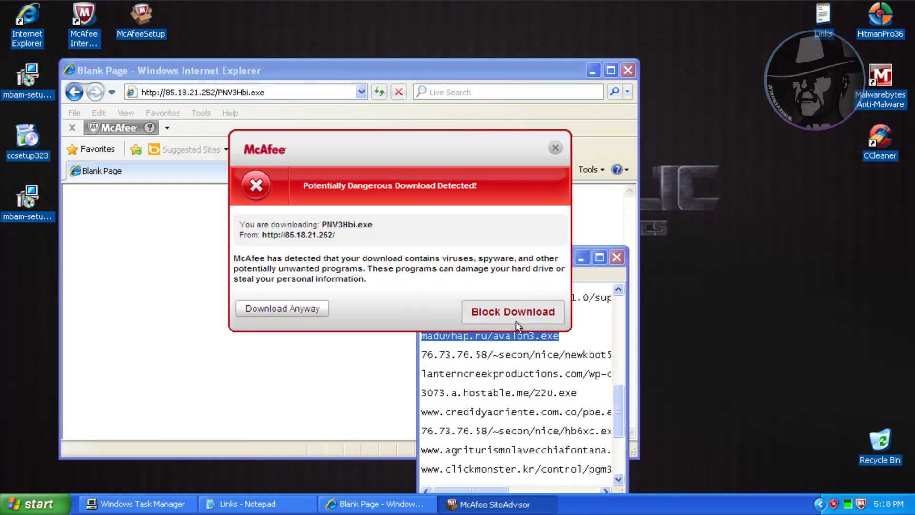
Step: Block the flagged PNV3Hbi.exe download, and copy the maduvhap.ru/avalon3.exe link from the Links file into the browser to load it
left_click(516, 321)
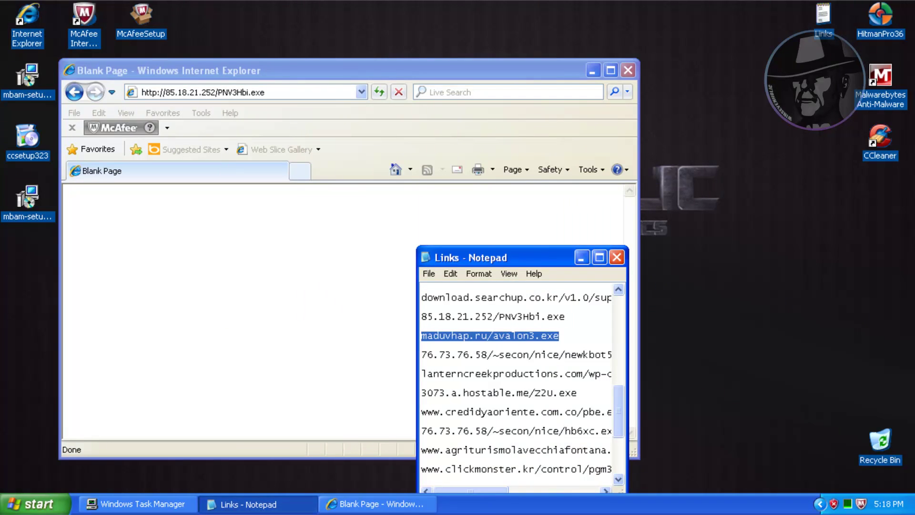
left_click(301, 93)
key("ctrl+v")
left_click(493, 468)
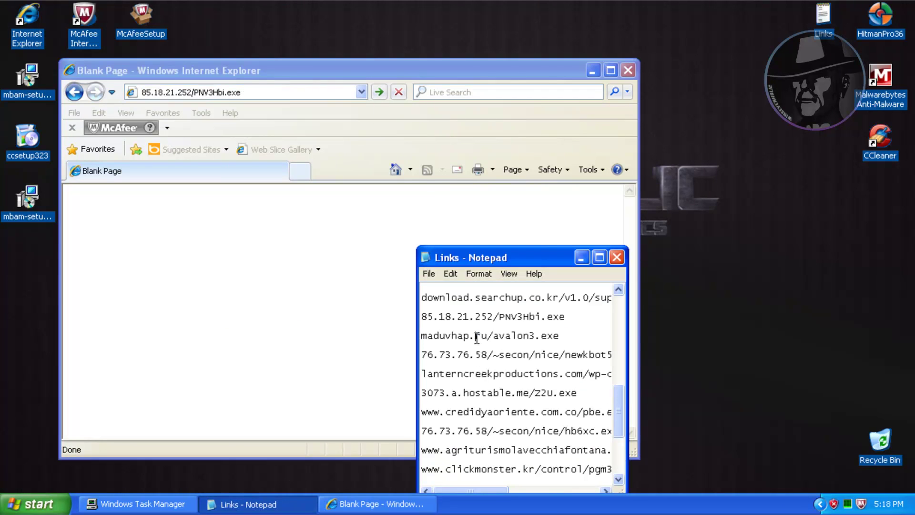
key("ctrl+c")
left_click(287, 61)
key("ctrl+v")
key("Return")
left_click_drag(260, 69, 271, 68)
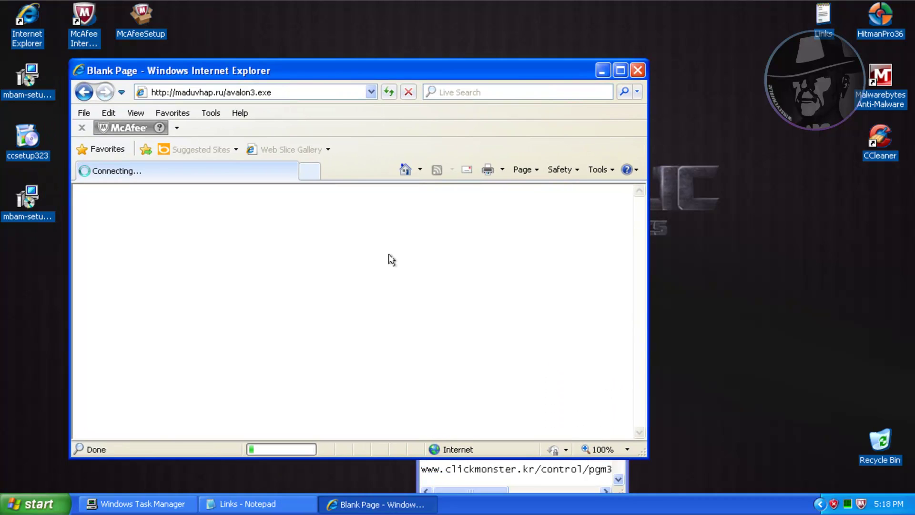
Step: Open the 76.73.76.58/~secon/nice/newkbot5mFUD.exe link, leave the SiteAdvisor warning page, and load the lanterncreekproductions.com link
left_click(484, 470)
double_click(497, 354)
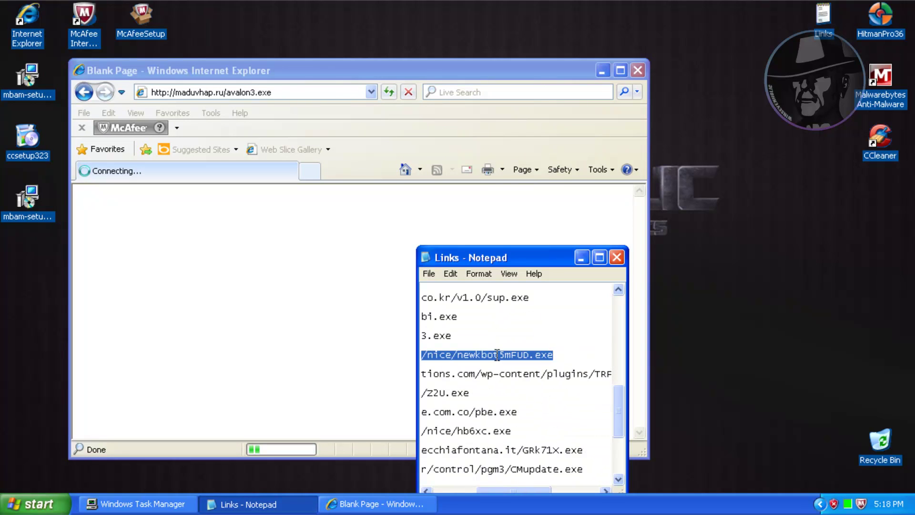
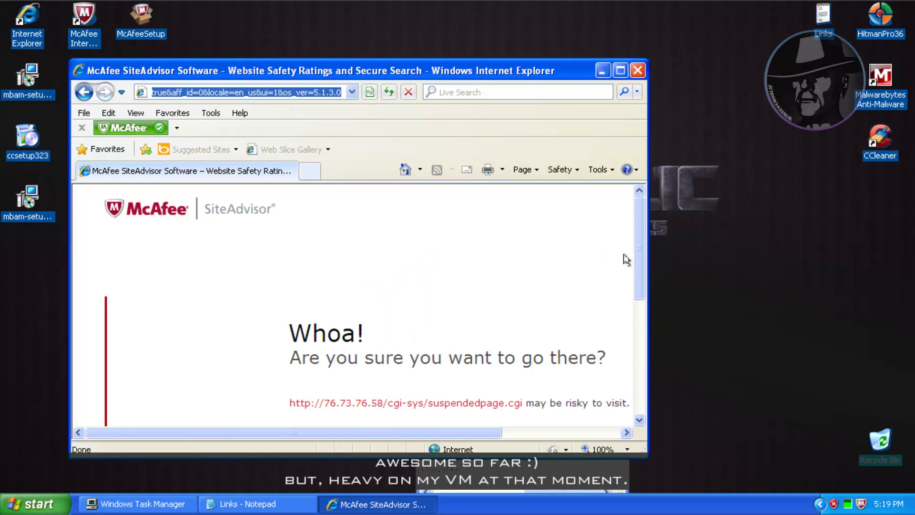
scroll(582, 293, "down", 3)
left_click(404, 175)
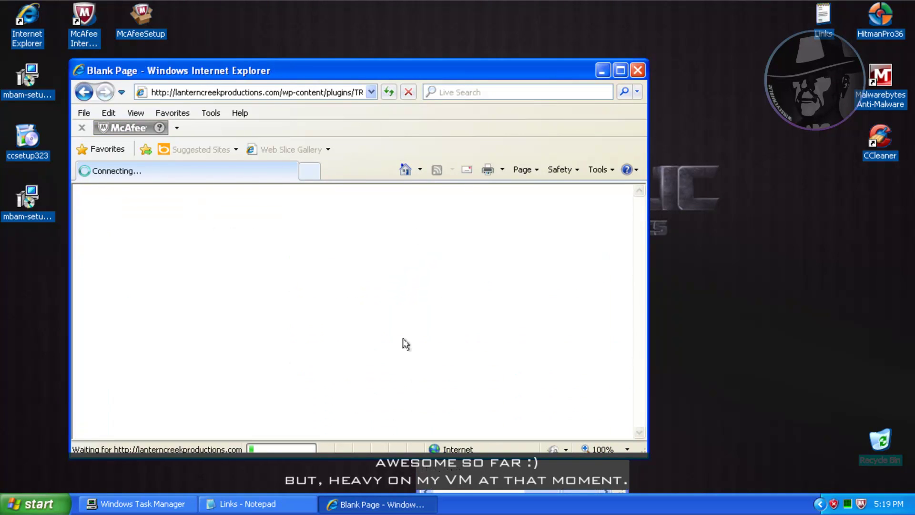
Step: Copy the 3073.a.hostable.me/Z2U.exe link from the Links file and load it in the browser
left_click(301, 504)
left_click(513, 309)
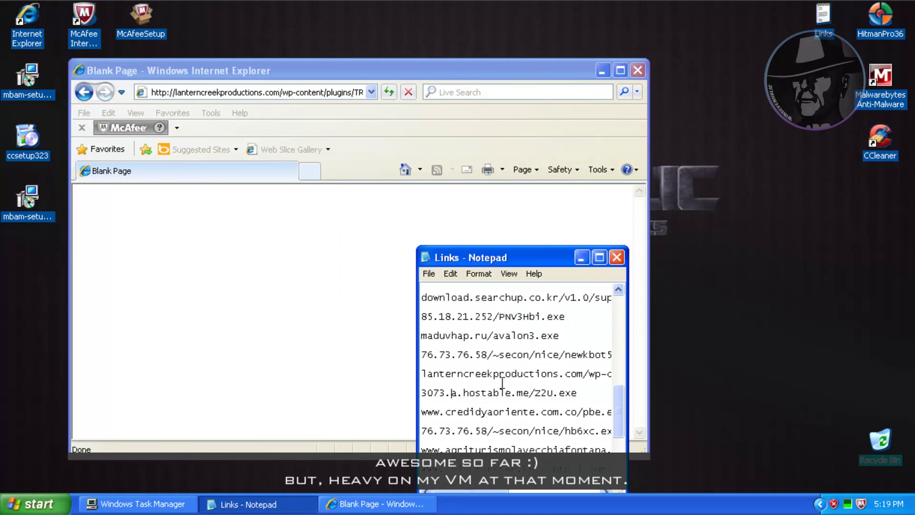
left_click_drag(341, 181, 341, 214)
left_click(248, 504)
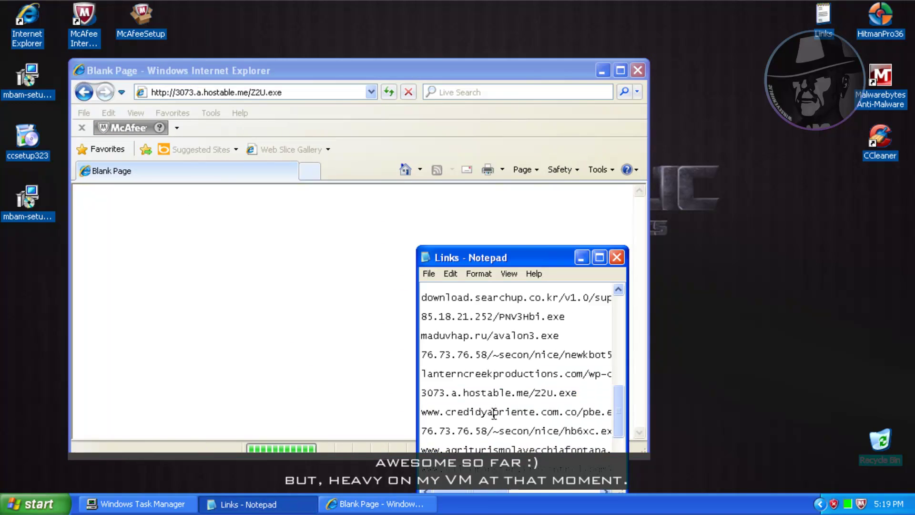
left_click_drag(421, 412, 619, 443)
key("ctrl+c")
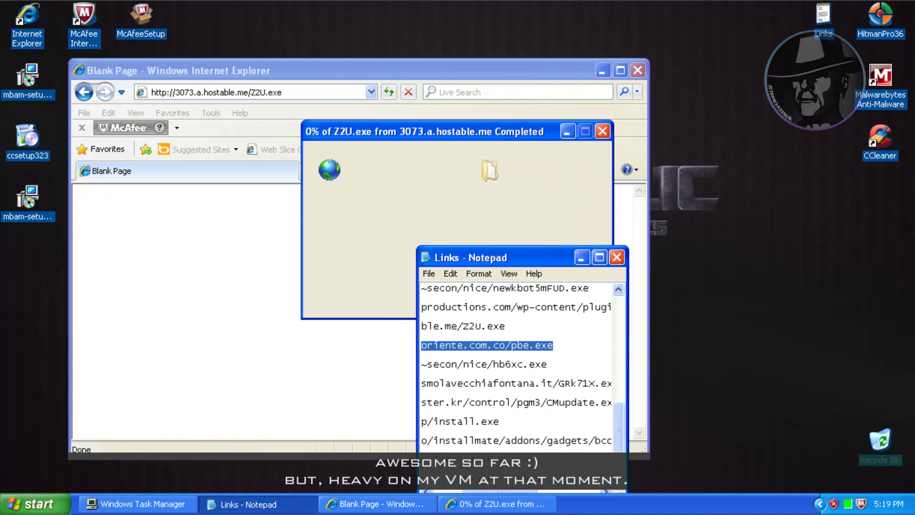
left_click(428, 263)
left_click(274, 68)
key("ctrl+v")
key("Return")
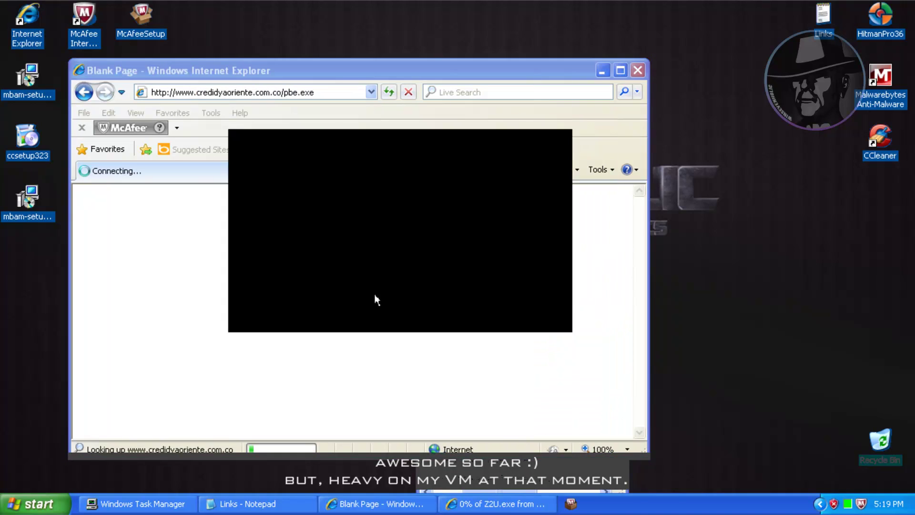
Step: Block the flagged Z2U.exe download and copy the 76.73.76.58/~secon/nice/hb6xc.exe link from the Links file
left_click(508, 312)
left_click(248, 504)
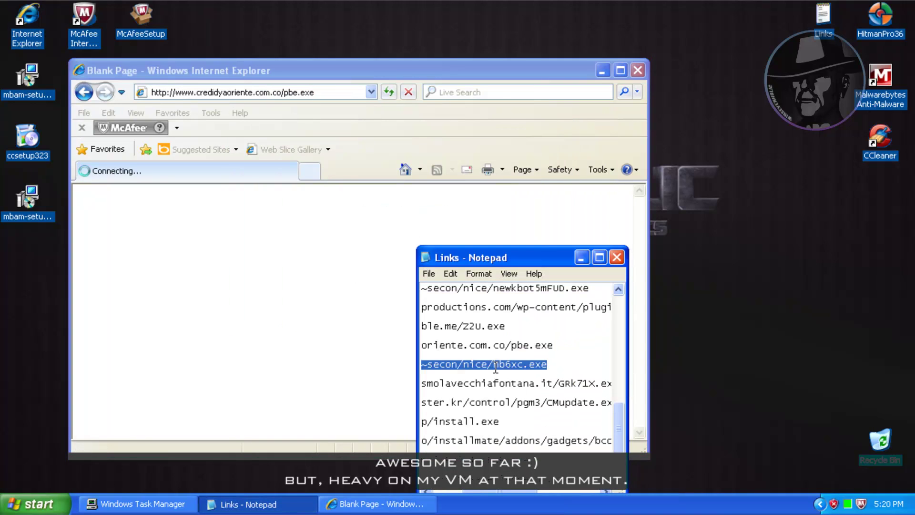
left_click(369, 164)
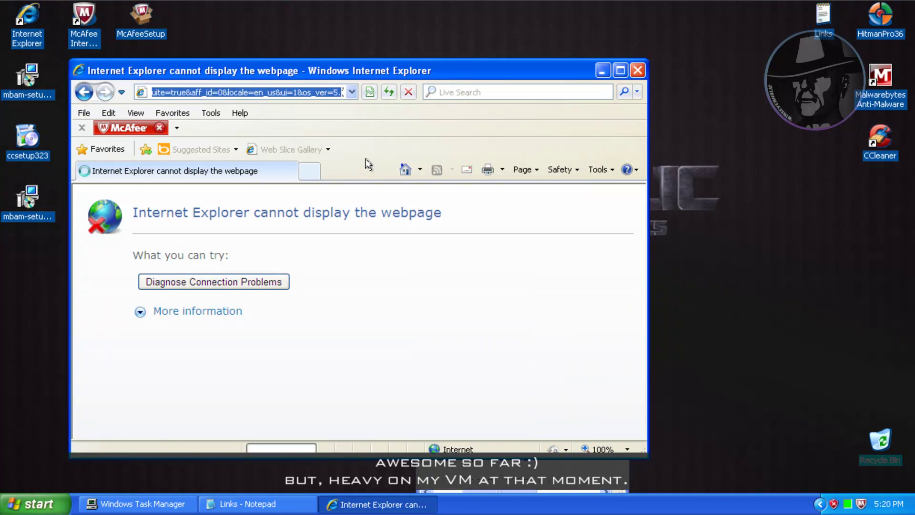
Step: Leave the SiteAdvisor warning page, dismiss the Trojan Removed alert, and load 76.73.76.58/~secon/nice/hb6xc.exe
left_click(639, 421)
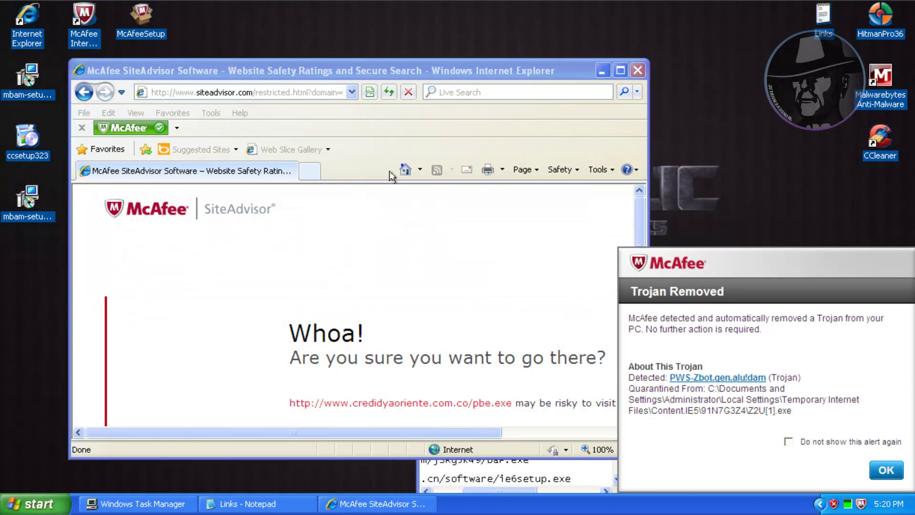
left_click(406, 169)
left_click(886, 470)
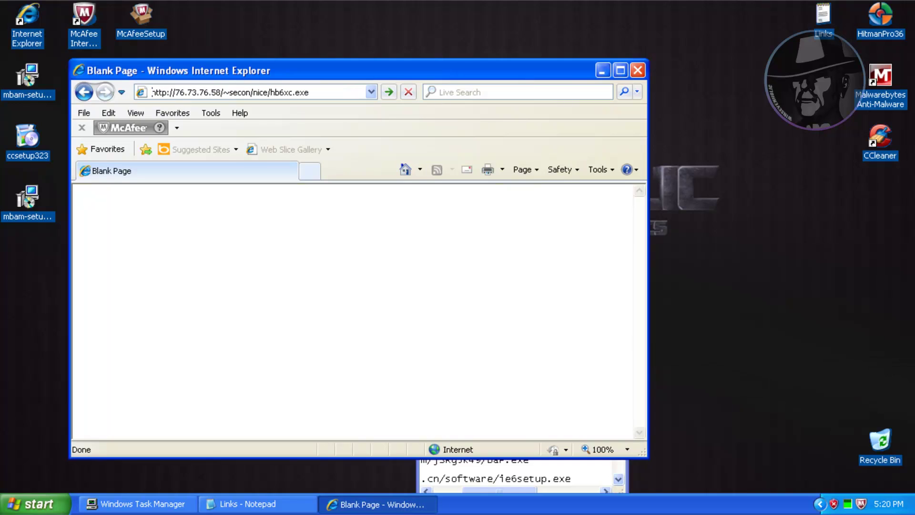
key("Return")
left_click(266, 504)
double_click(497, 385)
left_click(404, 170)
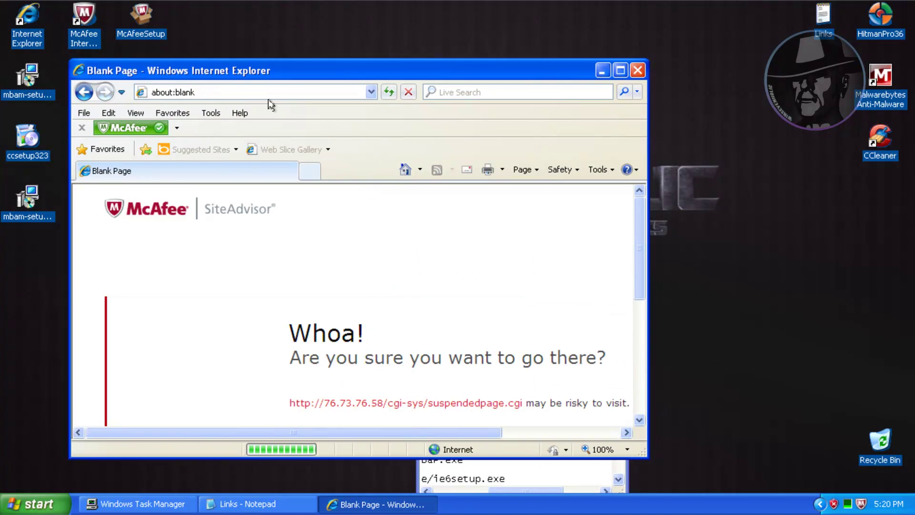
left_click(268, 94)
type("http://www.agriturismolavecchiafontana.it/GRk71X.exe")
key("Return")
left_click(265, 504)
double_click(466, 402)
left_click_drag(618, 432, 619, 452)
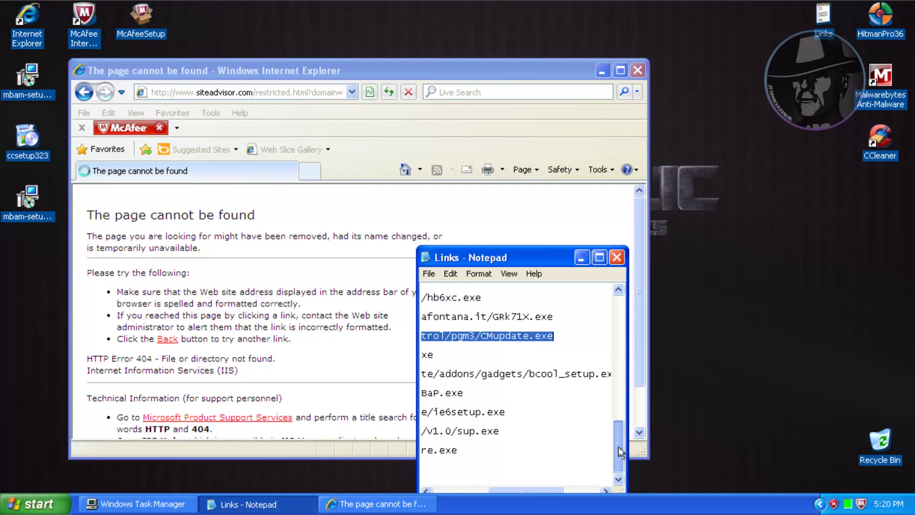
left_click(370, 168)
scroll(510, 210, "down", 2)
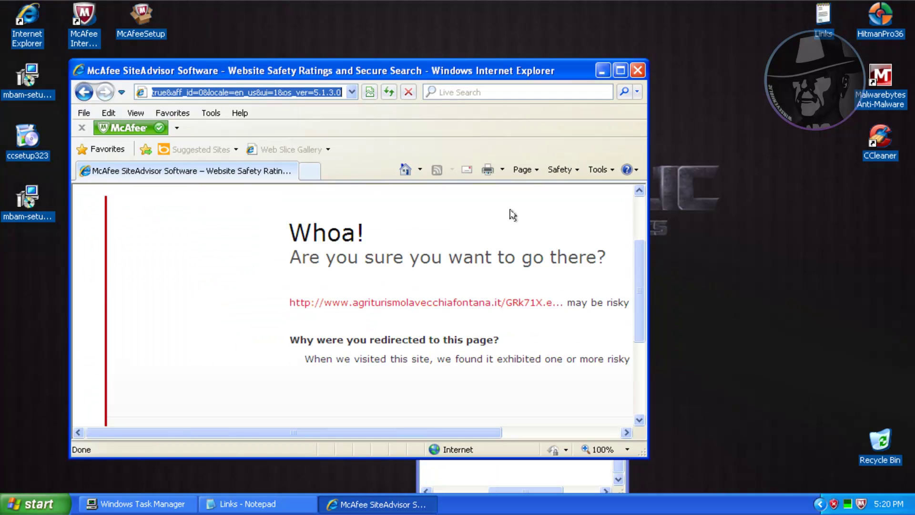
left_click(405, 171)
left_click(249, 92)
type("www.clickmonster.kr/control/pgm3/CMupdate.exe")
key("Return")
Step: Block the CMupdate.exe download and try to bring the orf.ru/backup/install.exe link from the Links file into the browser's address
left_click(245, 503)
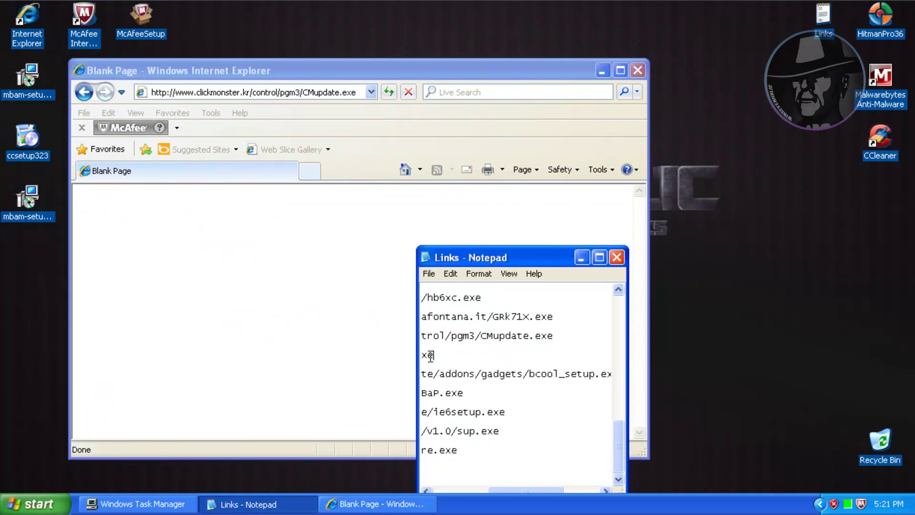
double_click(431, 356)
left_click(513, 311)
left_click(286, 93)
type("www.clickmonster.kr/control/pgm3/CMupdate.exe")
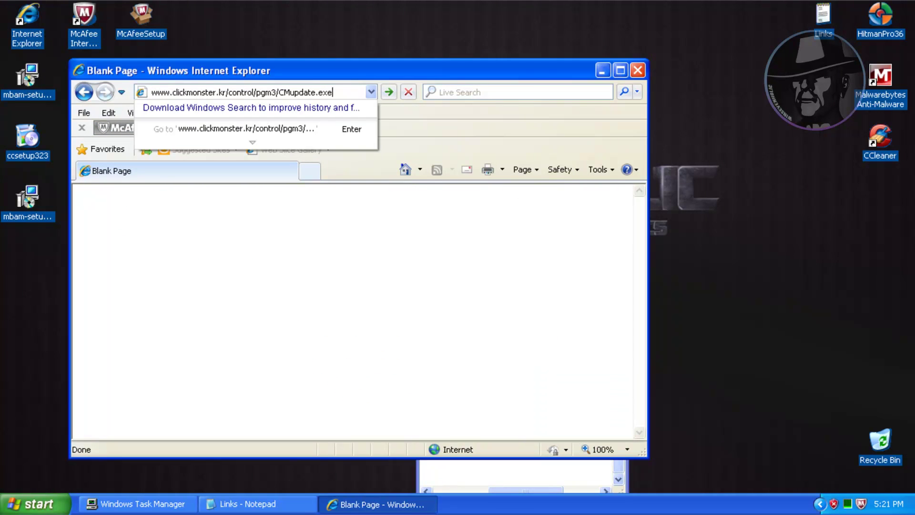
Step: Copy the orf.ru/backup/install.exe link from the Links file and load it in the browser
left_click(468, 482)
scroll(458, 400, "right", 2)
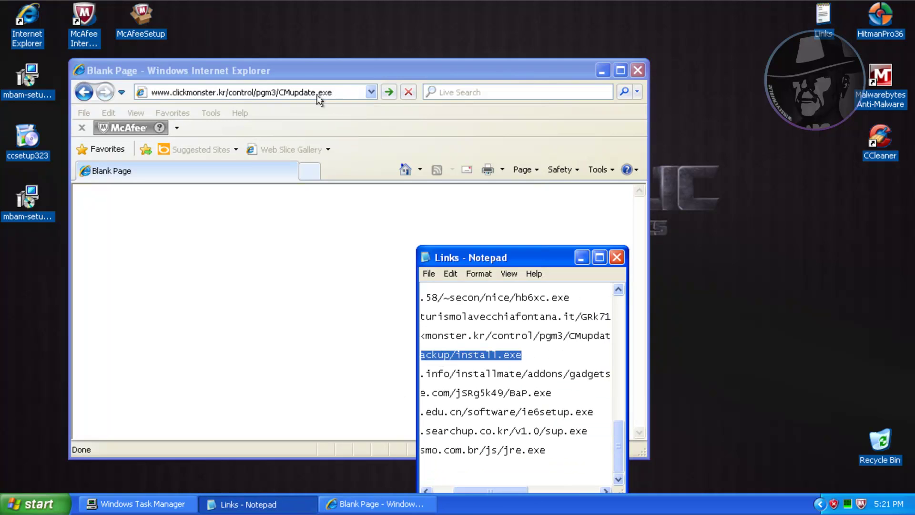
left_click(318, 92)
type("orf.ru/backup/install.exe")
key("Return")
Step: Copy the reportnl.info/installmate/addons/gadgets/bcool_setup.exe link, block the install.exe download, and load the copied link
key("alt+Tab")
key("Down")
key("Home")
key("shift+End")
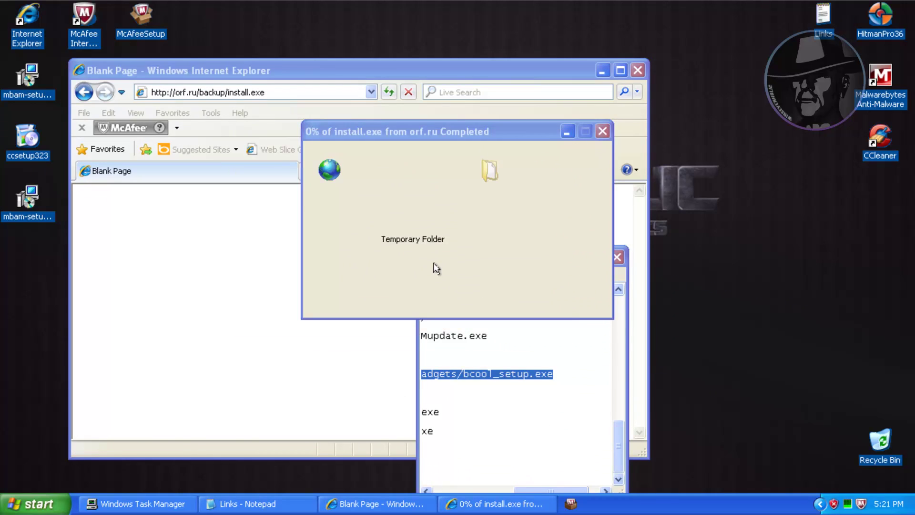
left_click(501, 308)
left_click(296, 92)
type("reportnl.info/installmate/addons/gadgets/bcool_setup.exe")
key("Return")
Step: Copy the shoestore.com/jSRg5k49/BaP.exe link, block the flagged bcool_setup.exe download, and load the copied link
left_click(478, 468)
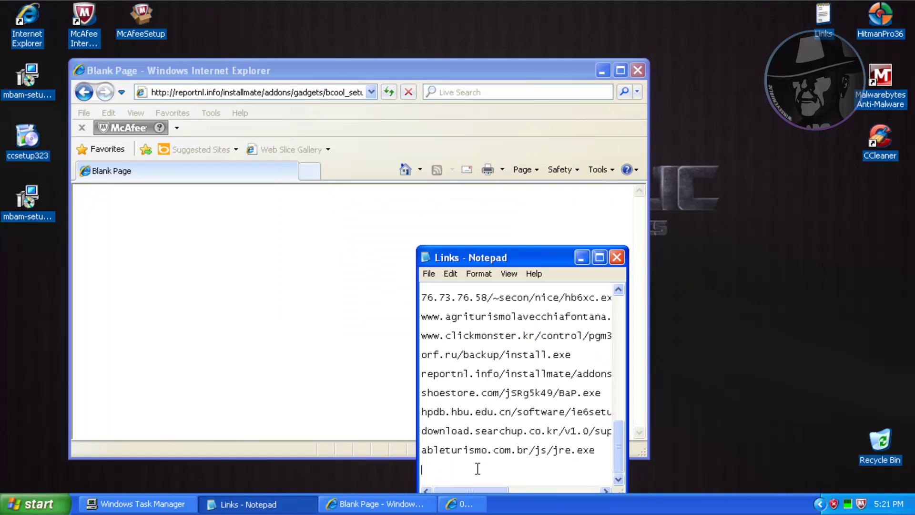
double_click(493, 395)
key("ctrl+c")
left_click(497, 503)
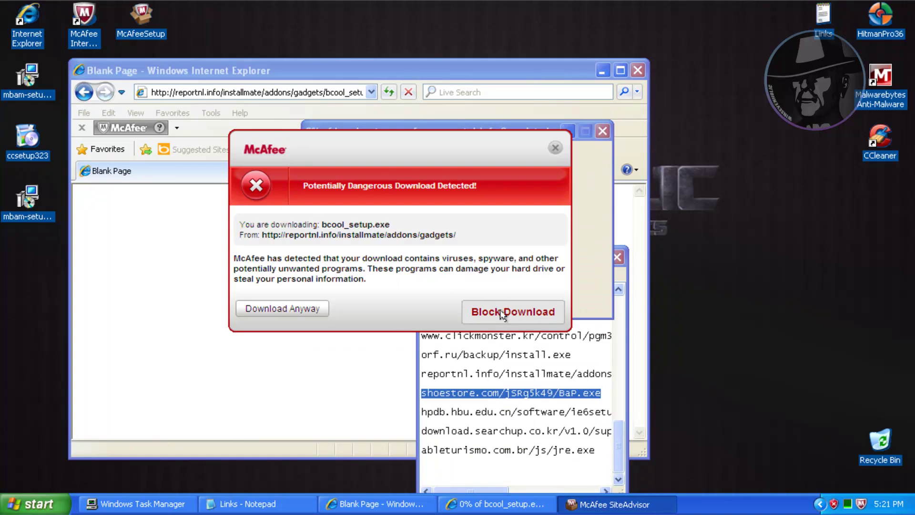
left_click(509, 310)
left_click(319, 92)
key("ctrl+v")
key("Return")
Step: Copy the hpdb.hbu.edu.cn/software/ie6setup.exe link from the Links file and load it in the browser
left_click(480, 472)
double_click(475, 411)
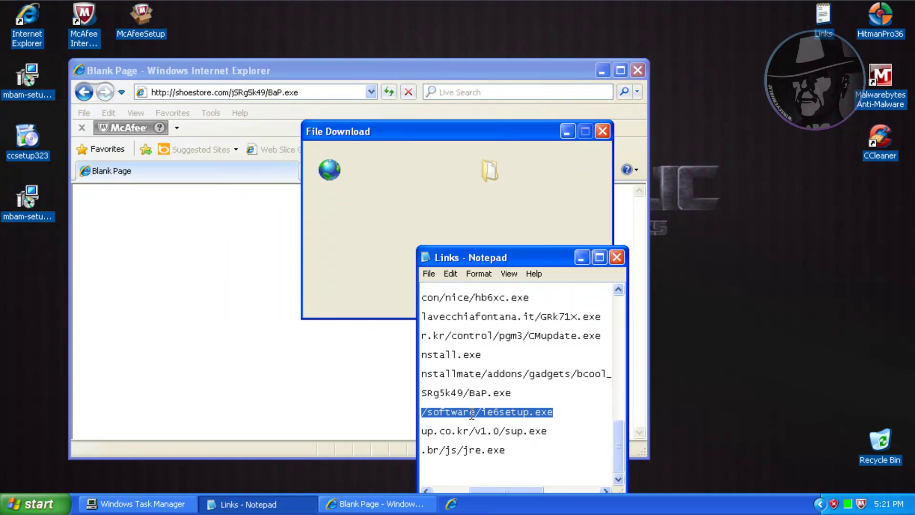
key("ctrl+c")
left_click(318, 92)
key("ctrl+v")
key("Return")
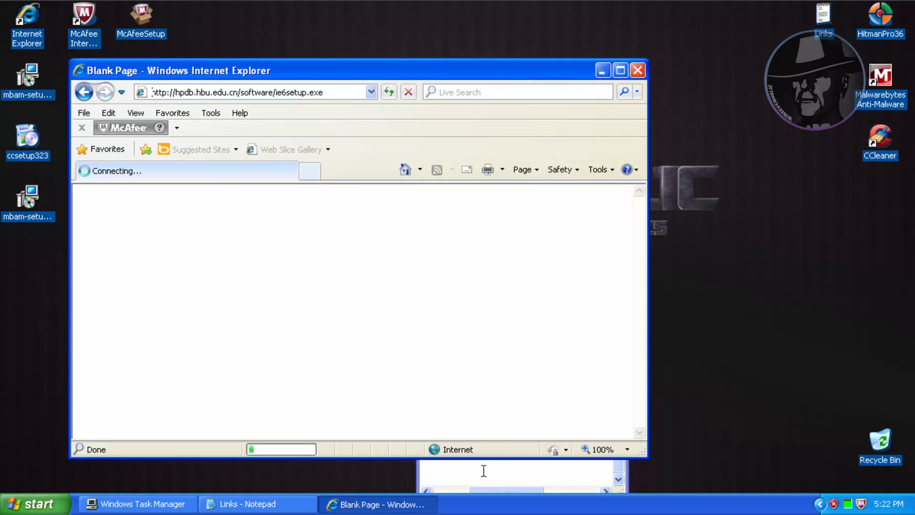
Step: Copy the download.searchup.co.kr/v1.0/sup.exe link, block the ie6setup.exe download, and load the copied link
left_click(484, 471)
double_click(476, 430)
left_click(434, 264)
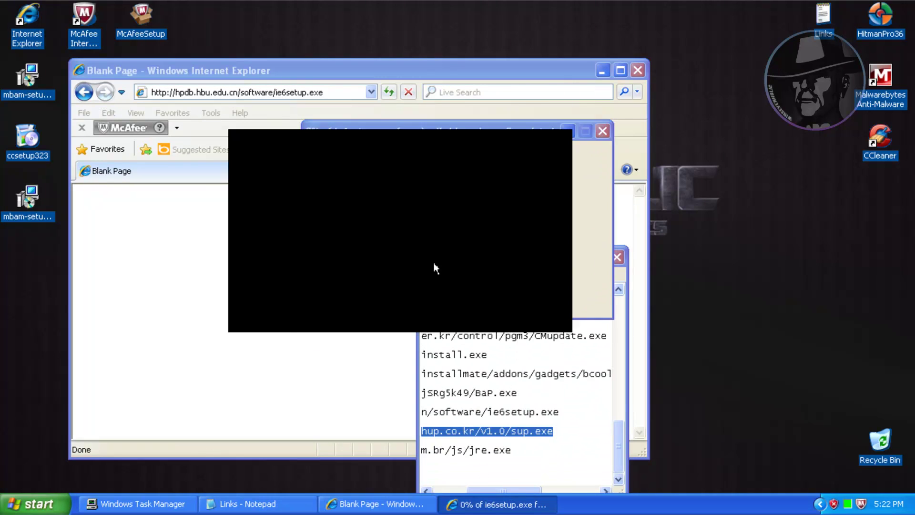
left_click(521, 311)
left_click(241, 93)
Step: Copy the ableturismo.com.br/js/jre.exe link, block the flagged sup.exe download, and load the copied link
left_click(484, 471)
double_click(477, 449)
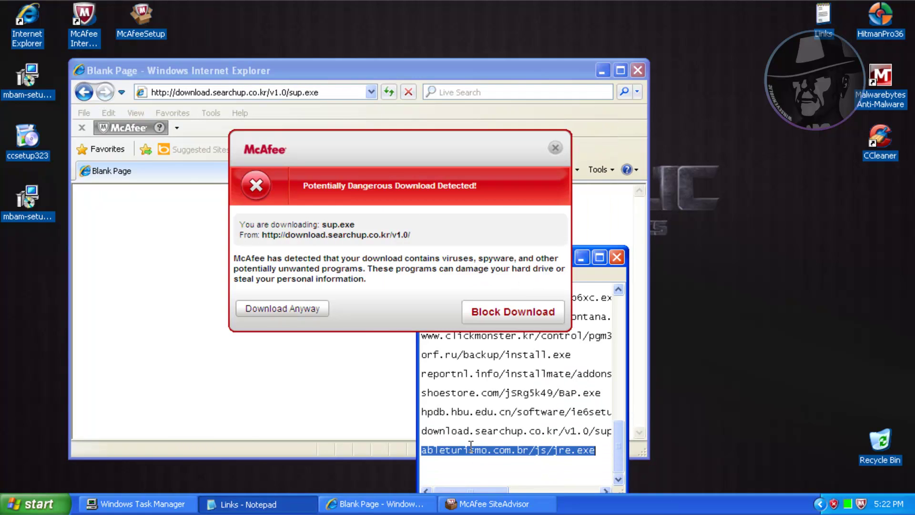
left_click(515, 311)
key("ctrl+c")
left_click(318, 92)
key("ctrl+v")
key("Return")
Step: Dismiss the Trojan Removed alert, block the flagged jre.exe download, and close the browser and the Links file
left_click(493, 470)
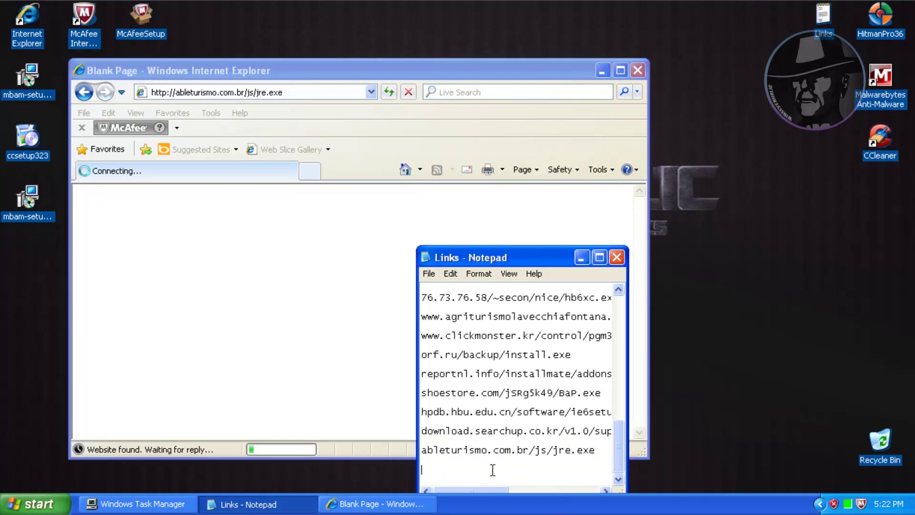
left_click(413, 265)
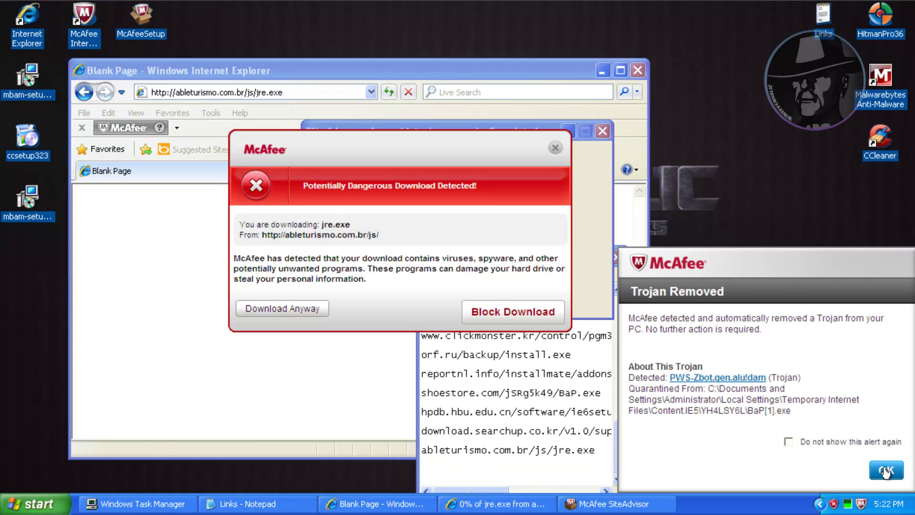
left_click(886, 472)
left_click(496, 311)
left_click(638, 71)
left_click(617, 257)
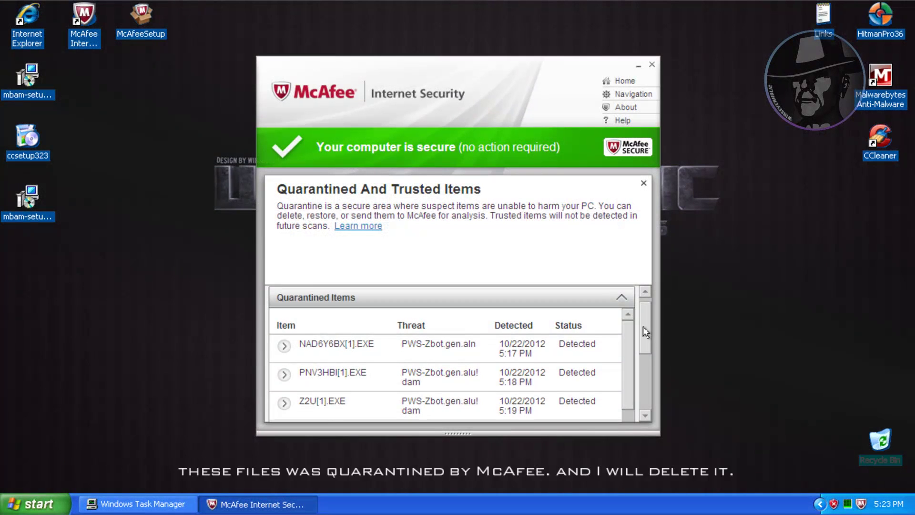
Step: Select all entries under Quarantined Items in McAfee and delete them
left_click_drag(643, 327, 649, 368)
left_click_drag(624, 303, 629, 365)
left_click(377, 396)
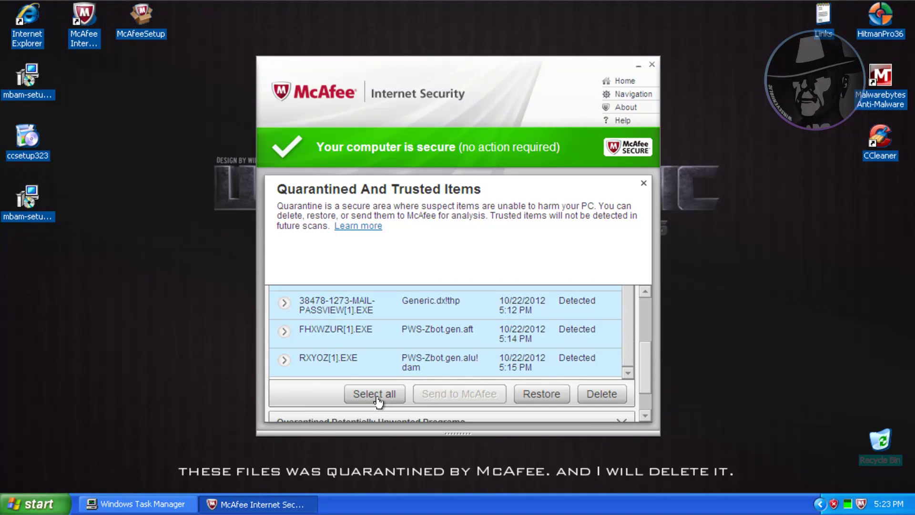
left_click(603, 394)
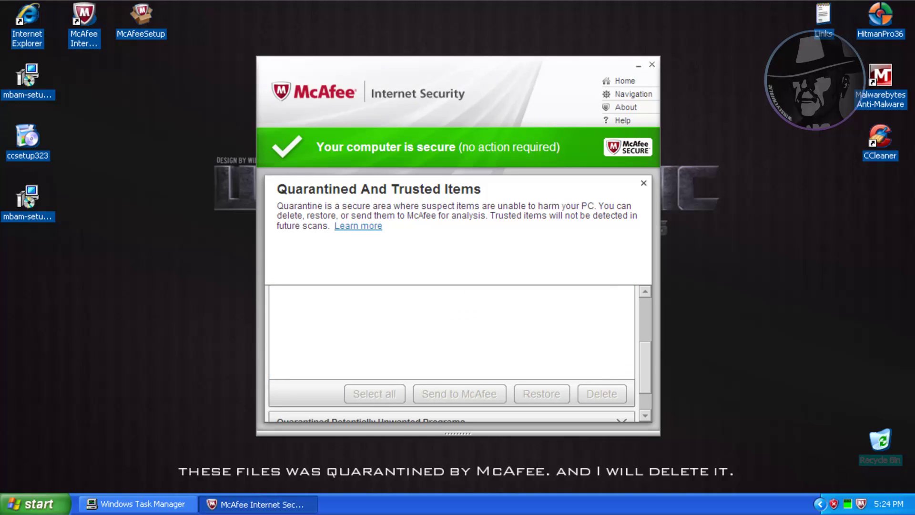
Step: Check the Quarantined Potentially Unwanted Programs and Trusted Items sections for entries
left_click(550, 384)
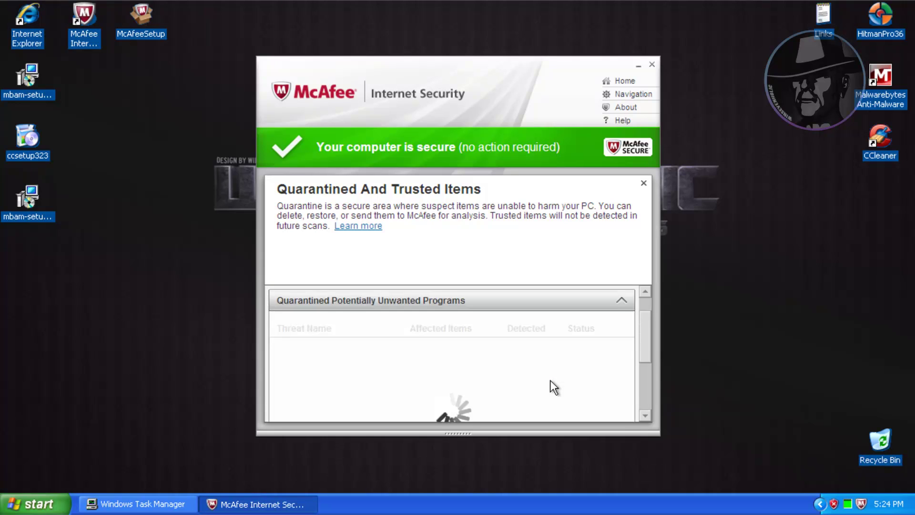
left_click_drag(648, 321, 648, 396)
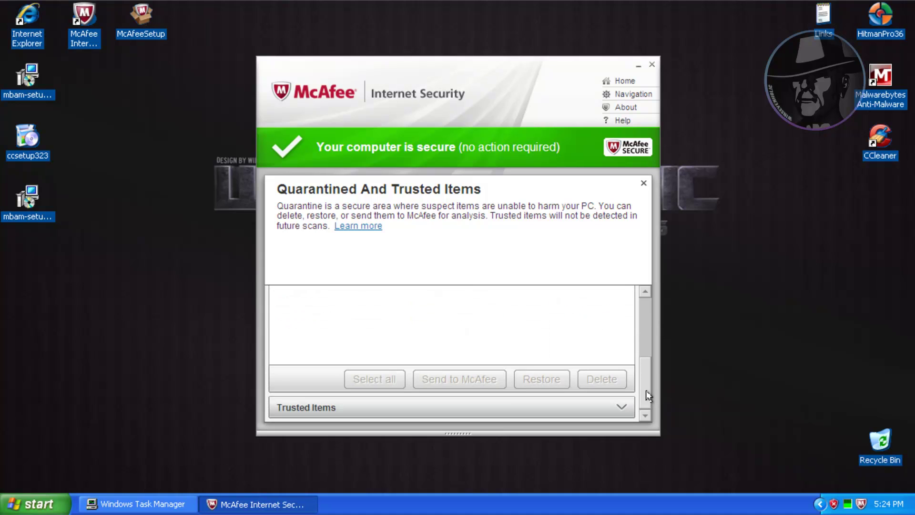
left_click(508, 406)
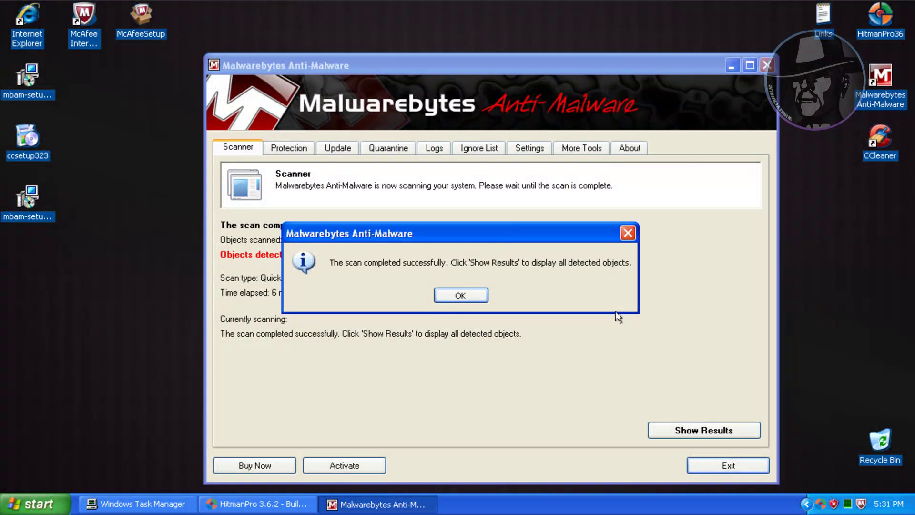
Step: Show the Malwarebytes scan results, widen the Vendor column, maximize the window, and examine the full registry paths of the detected items
left_click(456, 296)
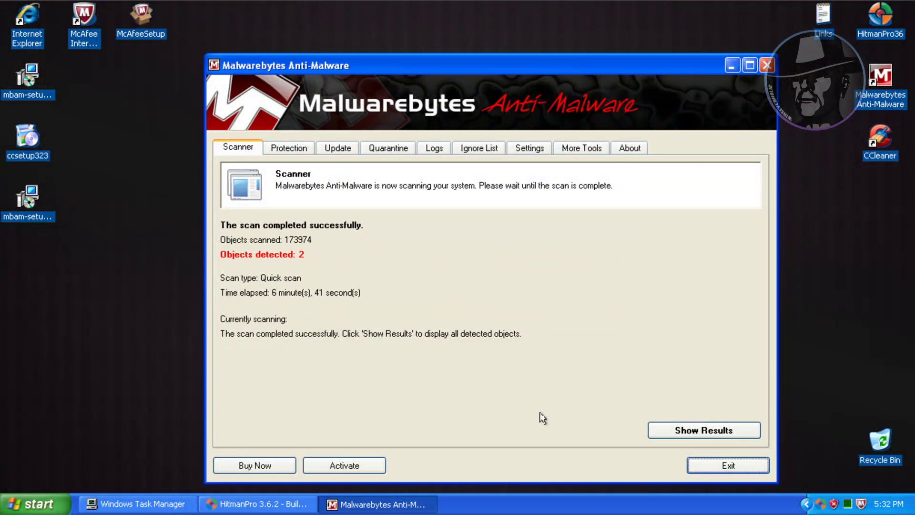
left_click(694, 430)
left_click_drag(323, 222, 381, 222)
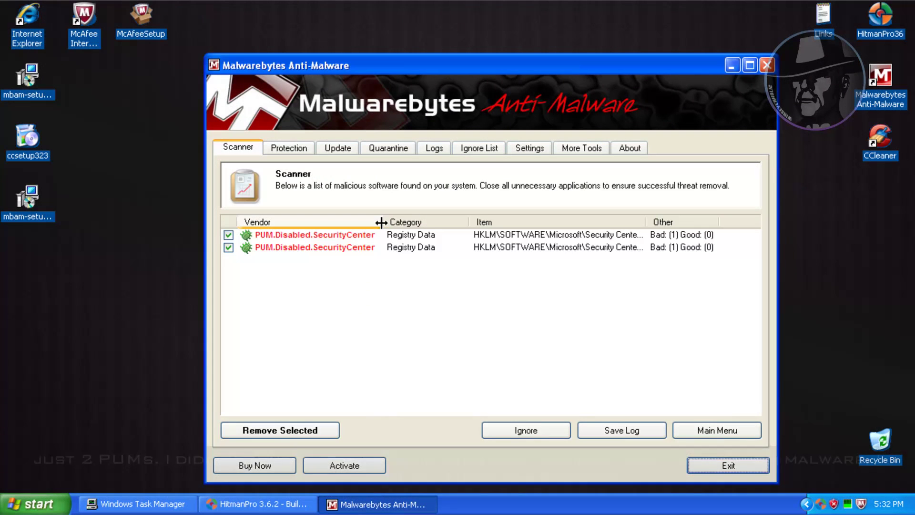
left_click(743, 67)
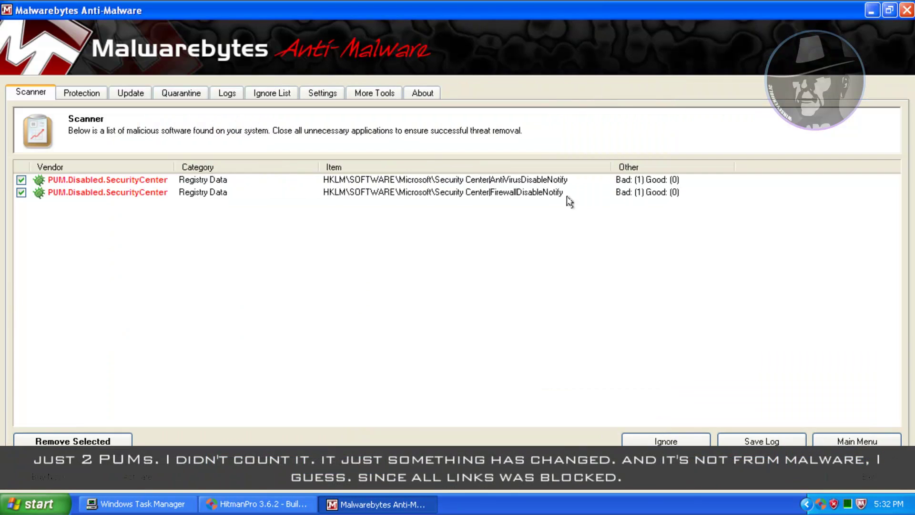
left_click(493, 191)
left_click(561, 182)
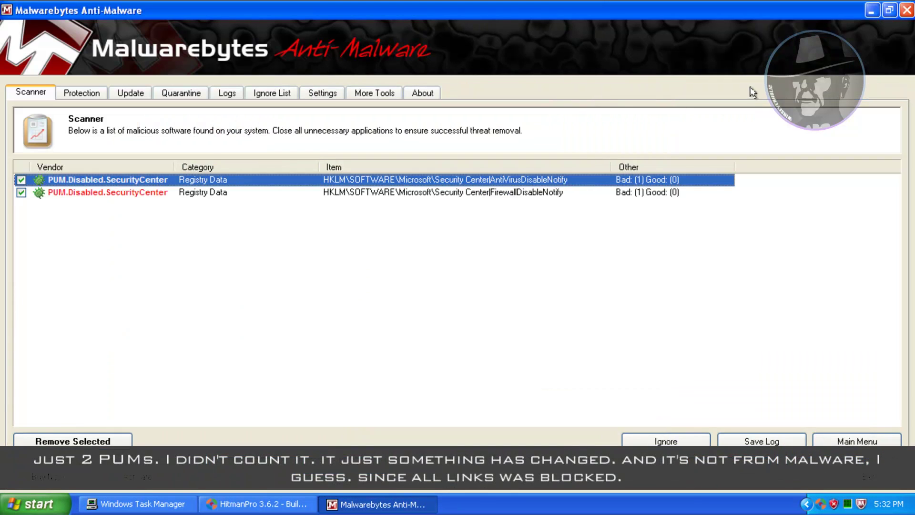
Step: Minimize Malwarebytes, switch to HitmanPro to check its scan summary, and close HitmanPro
left_click(871, 11)
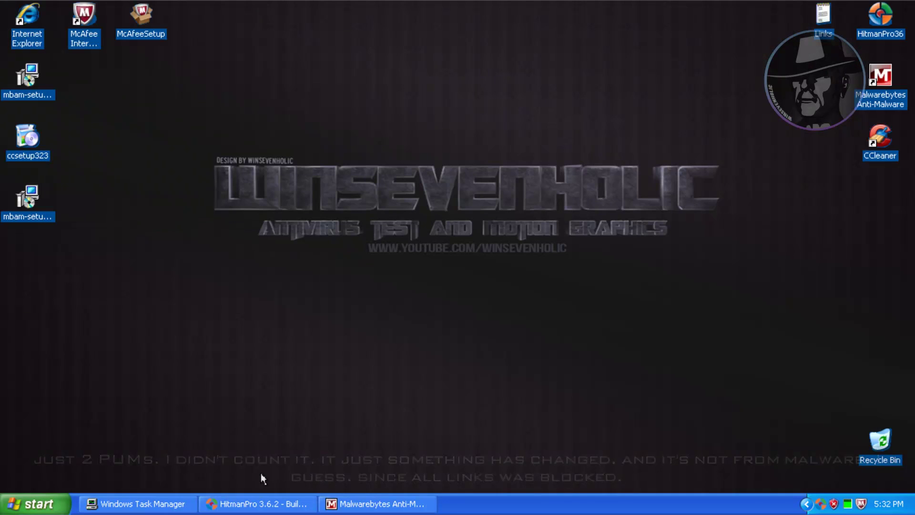
left_click(257, 504)
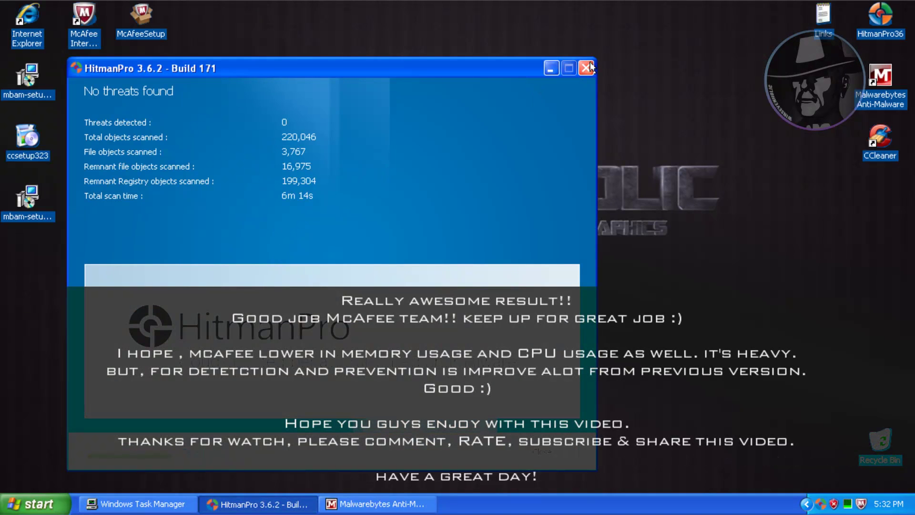
left_click(587, 68)
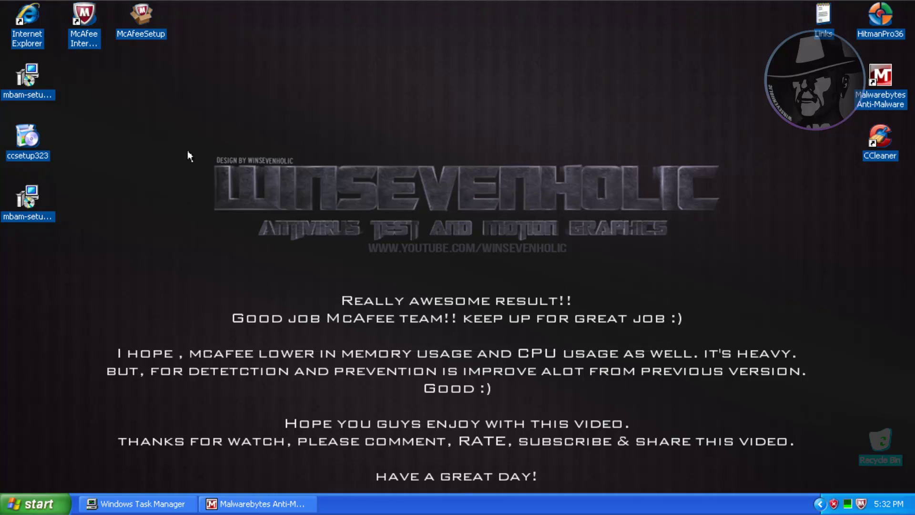